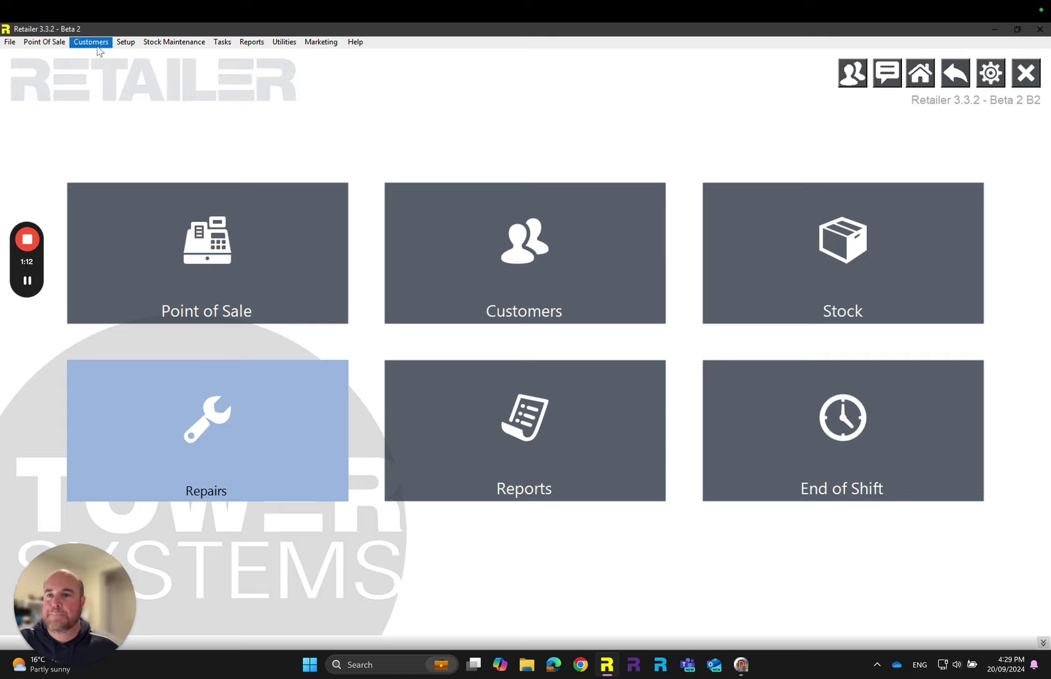
Step: Open the tag management setup for stock tags, ready for entering a new tag
left_click(126, 43)
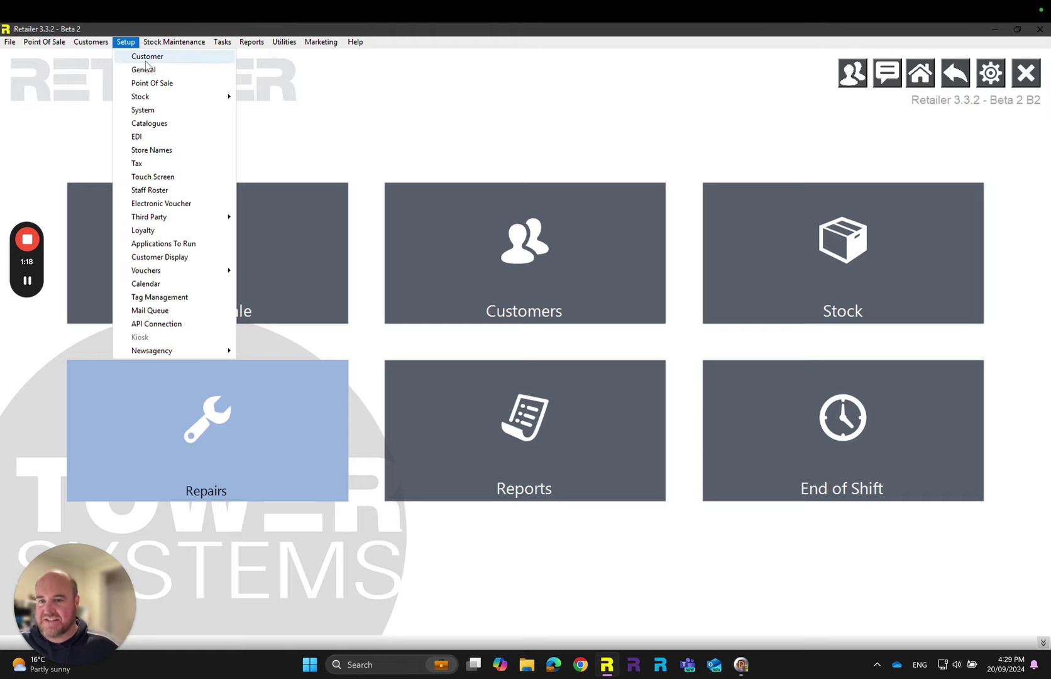
left_click(160, 297)
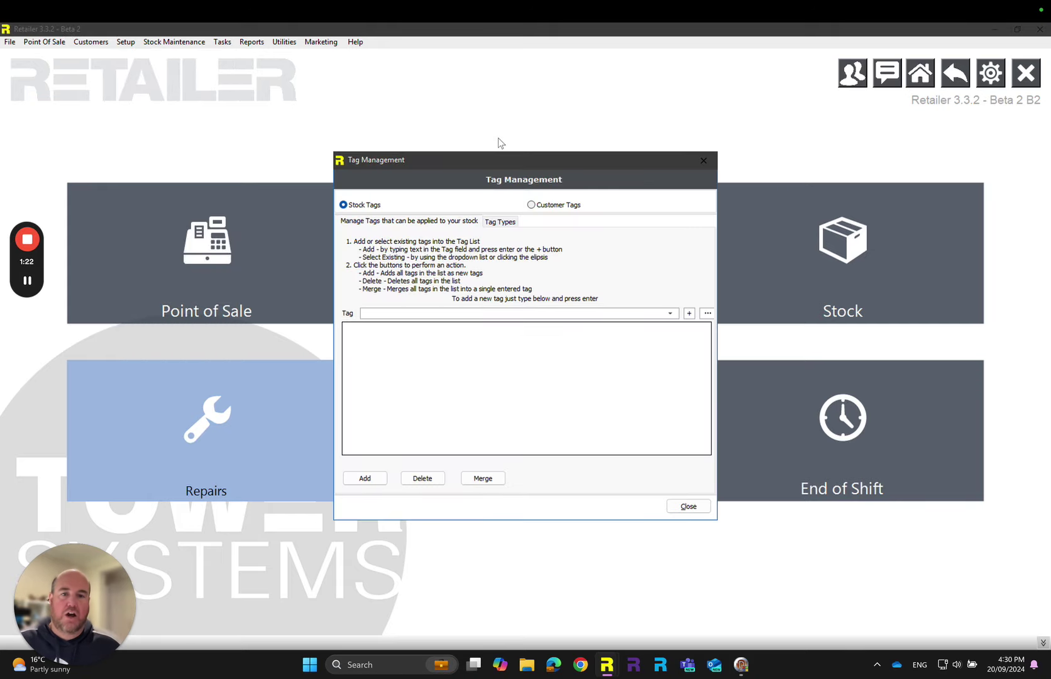
left_click(400, 313)
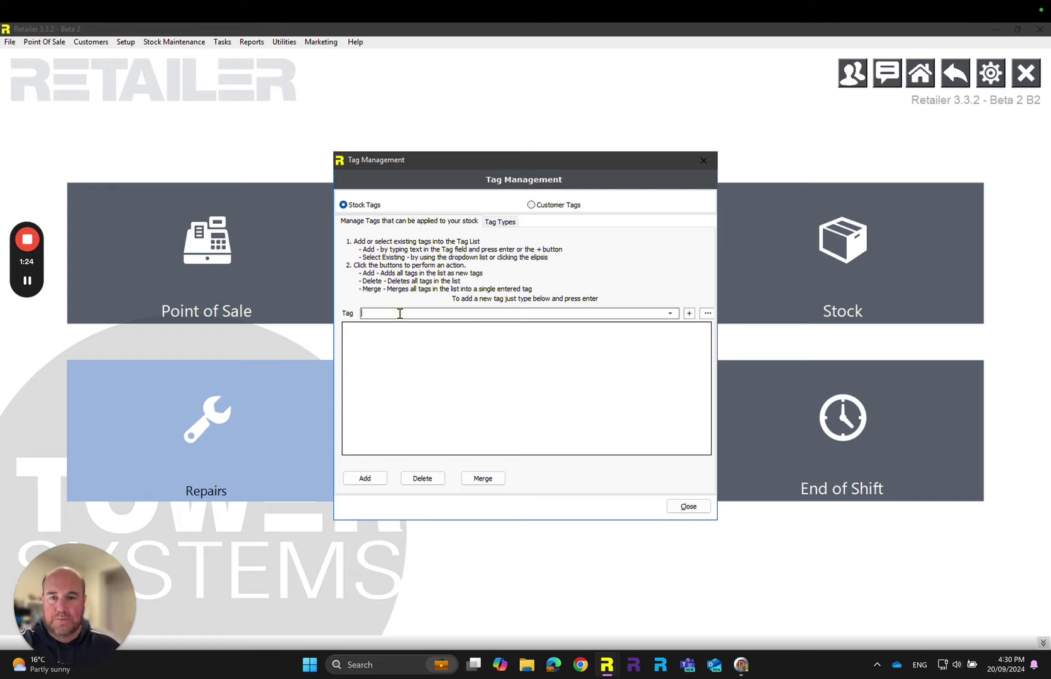
type("yar")
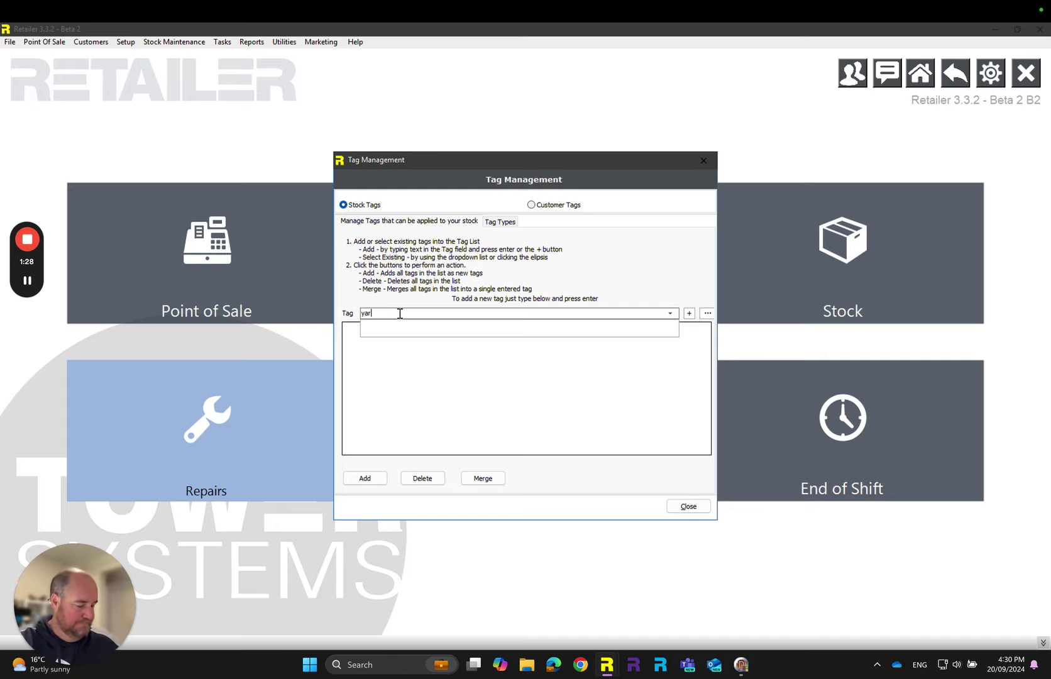
type("d")
key("BackSpace")
key("BackSpace")
key("BackSpace")
key("BackSpace")
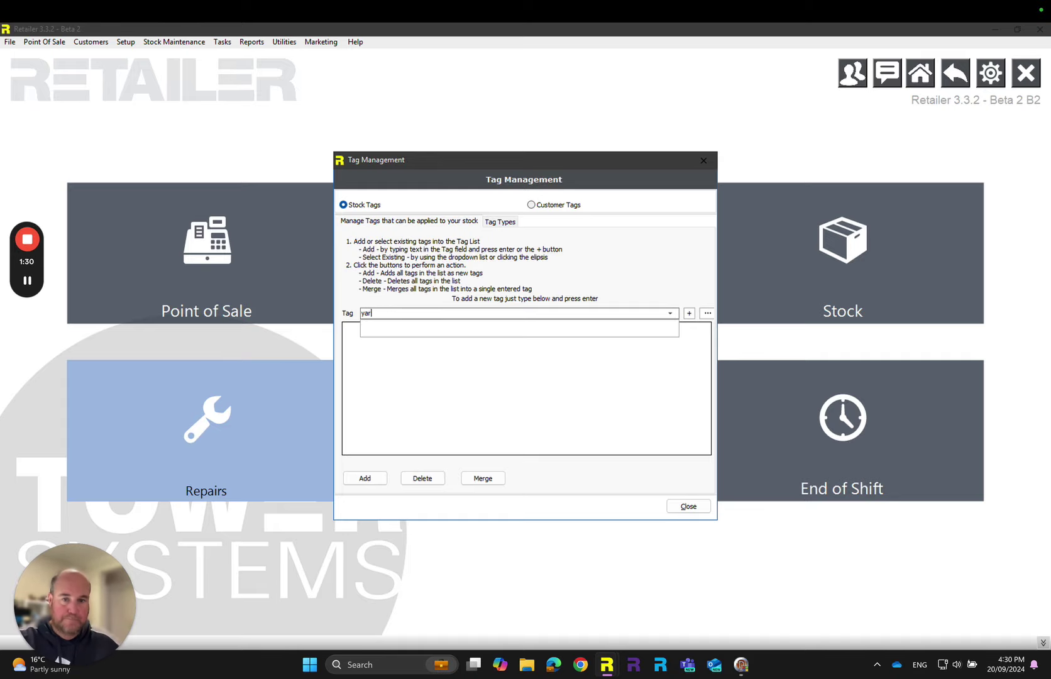
Step: Create a new stock tag named Yard and add it to the available tags
type("Y")
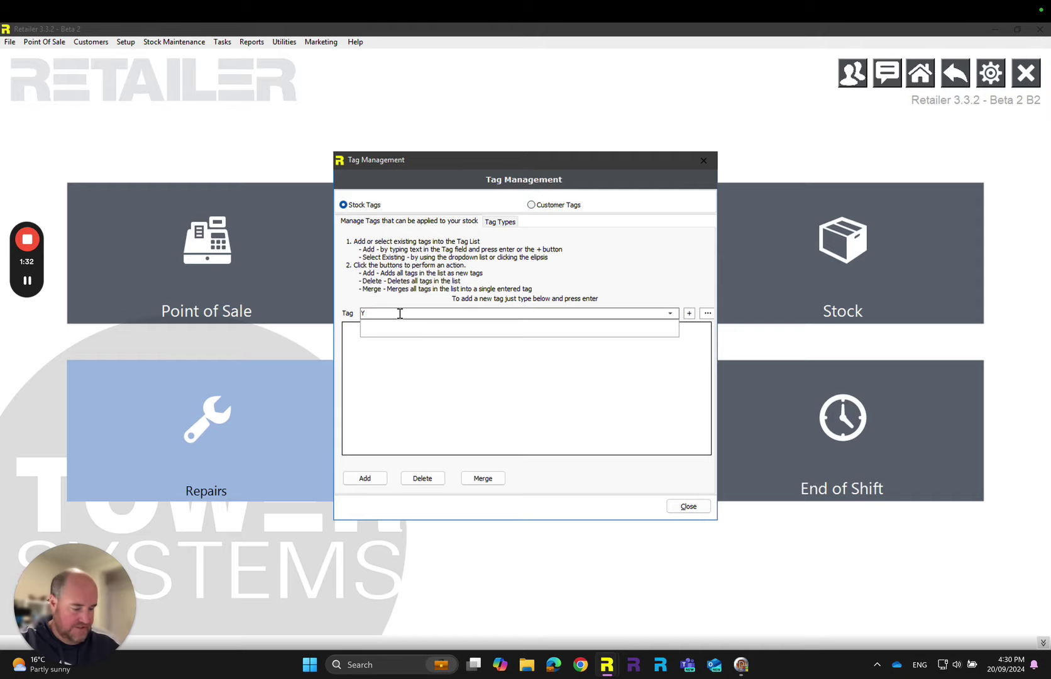
type("ard")
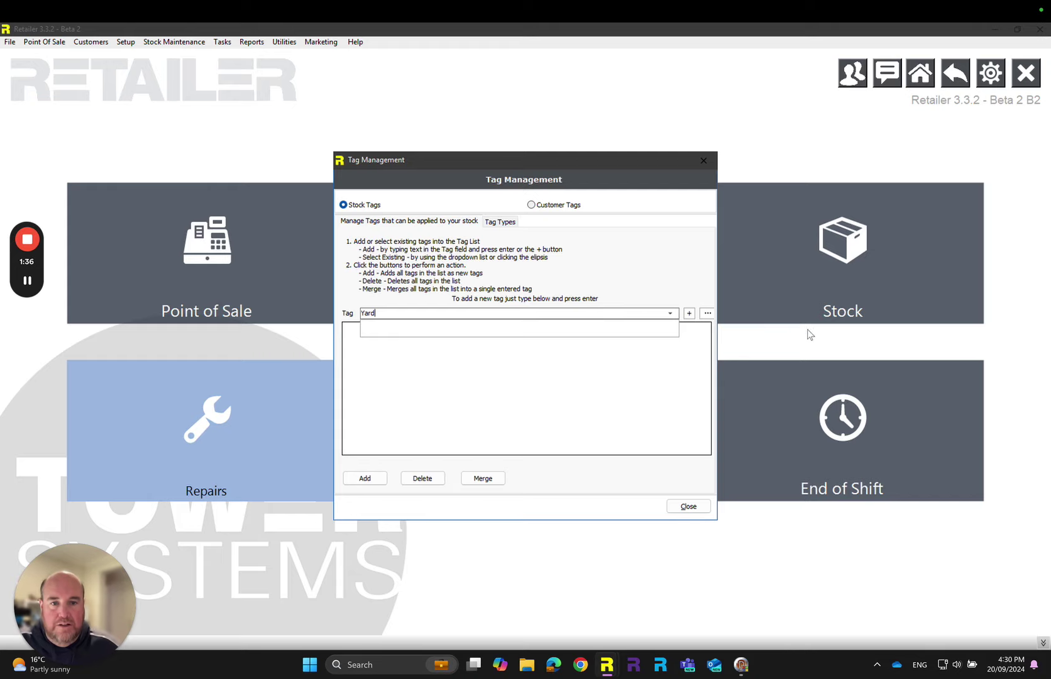
left_click(689, 313)
left_click(689, 314)
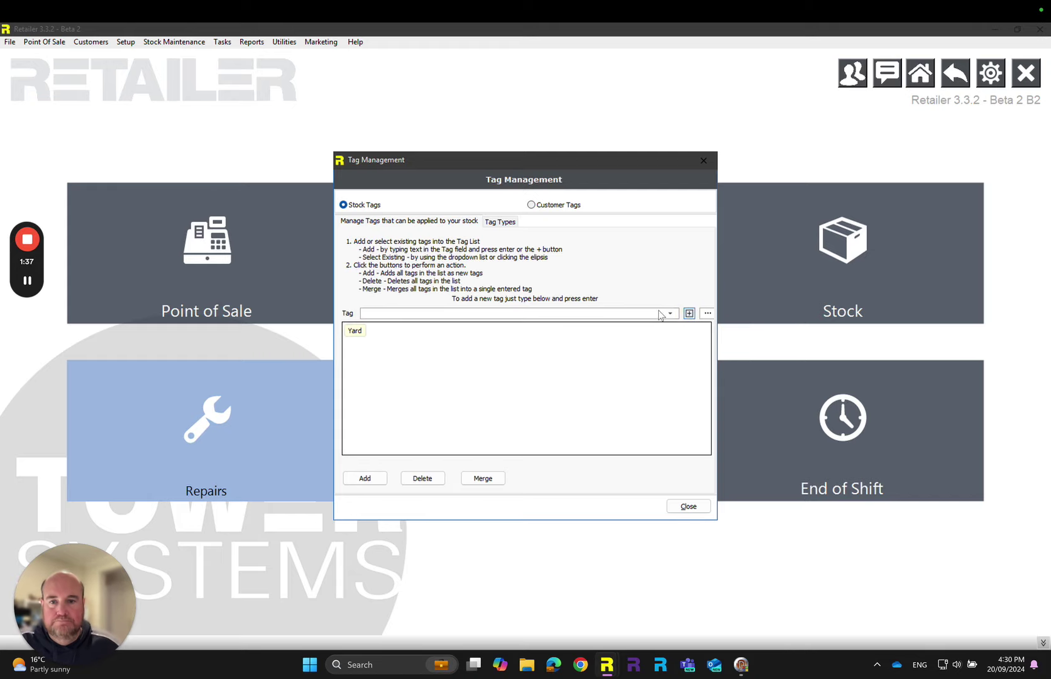
left_click(367, 479)
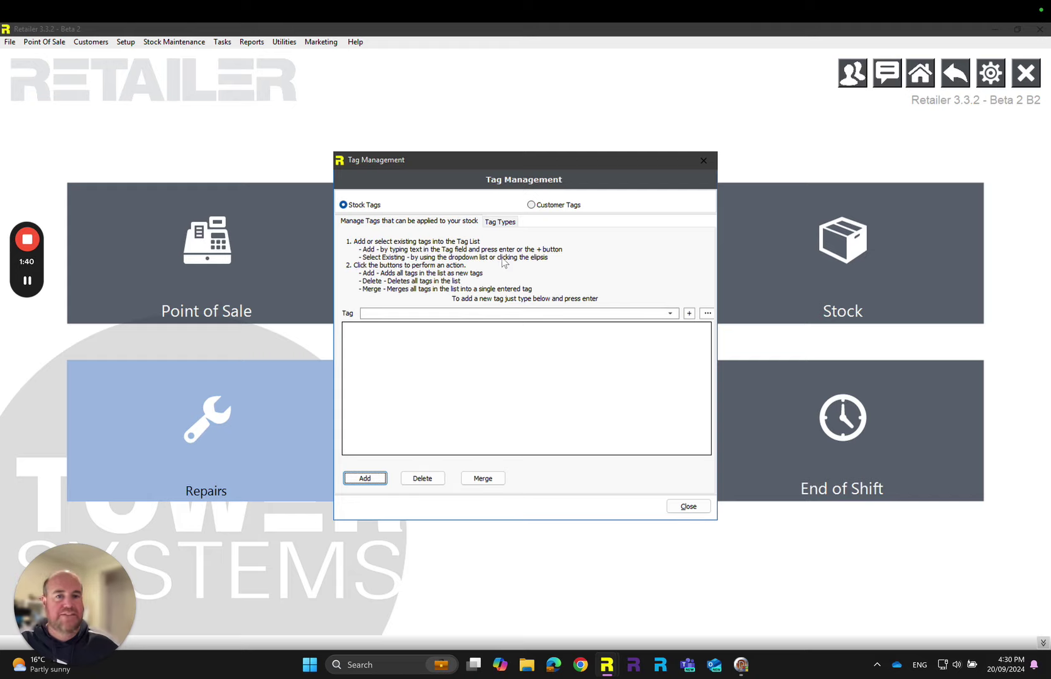
Step: Change the tag type of the Yard tag to Printing, save the change and close tag management
left_click(500, 222)
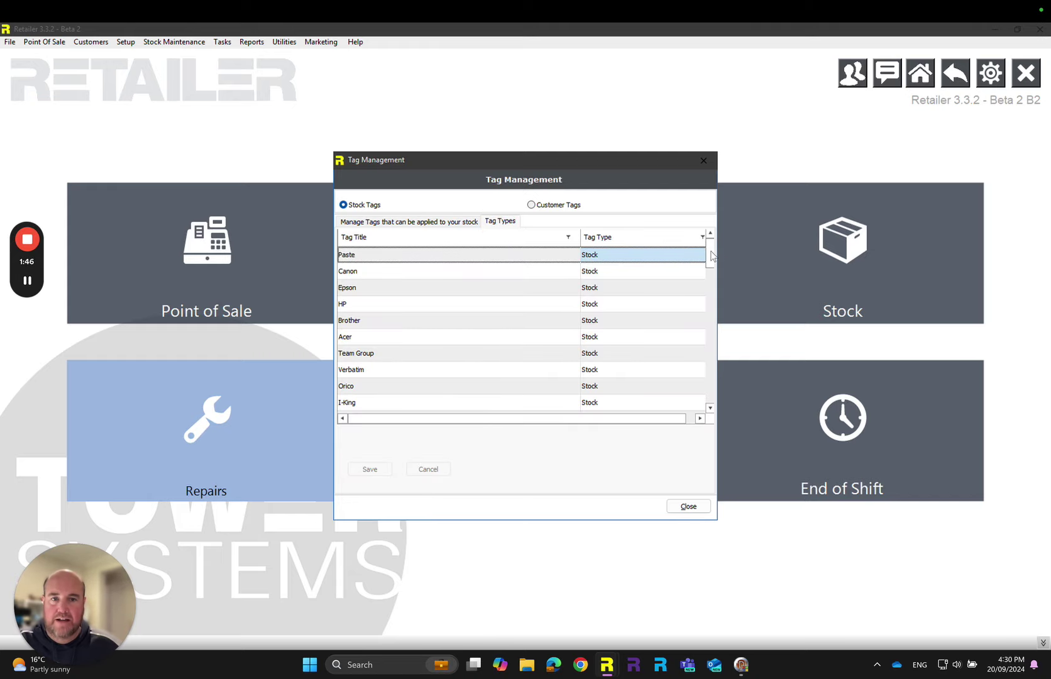
left_click_drag(710, 254, 707, 411)
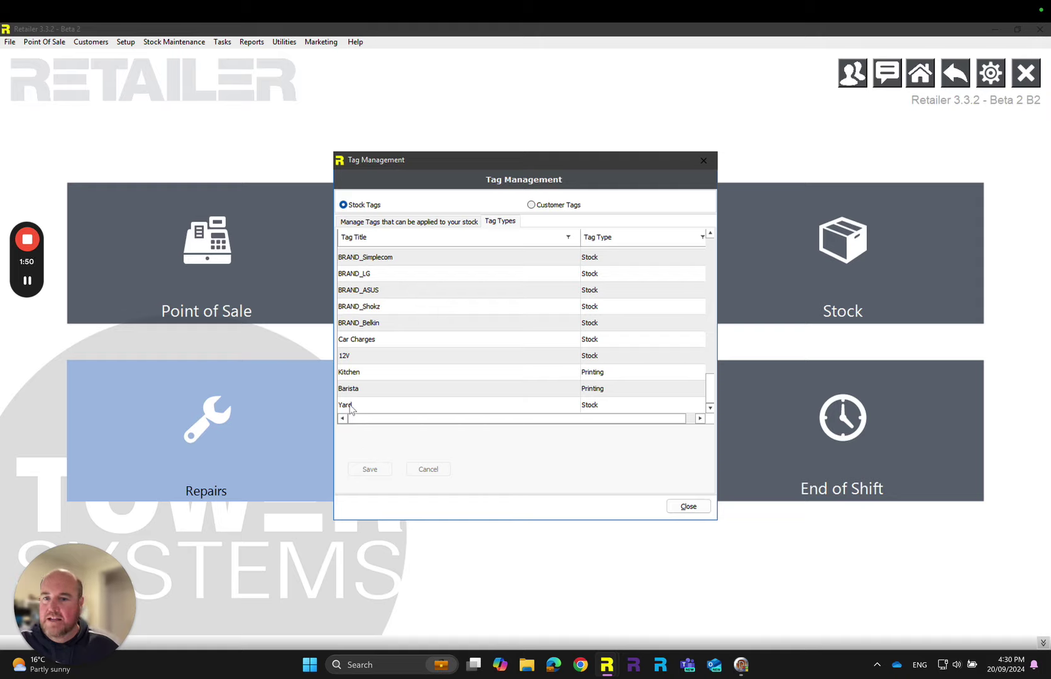
left_click(599, 406)
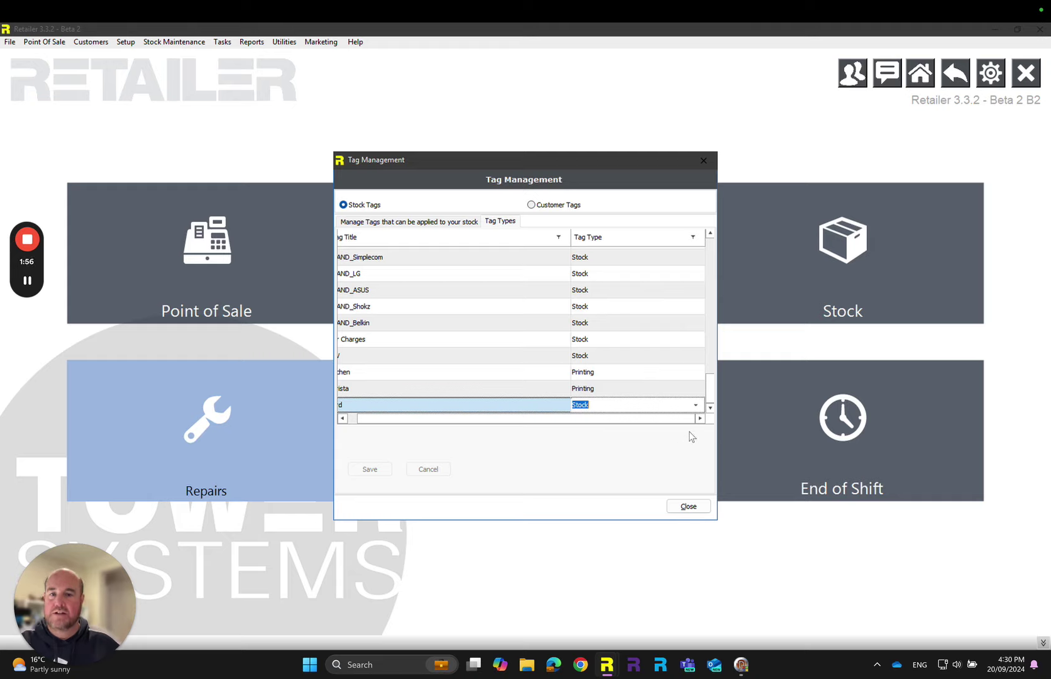
left_click(695, 404)
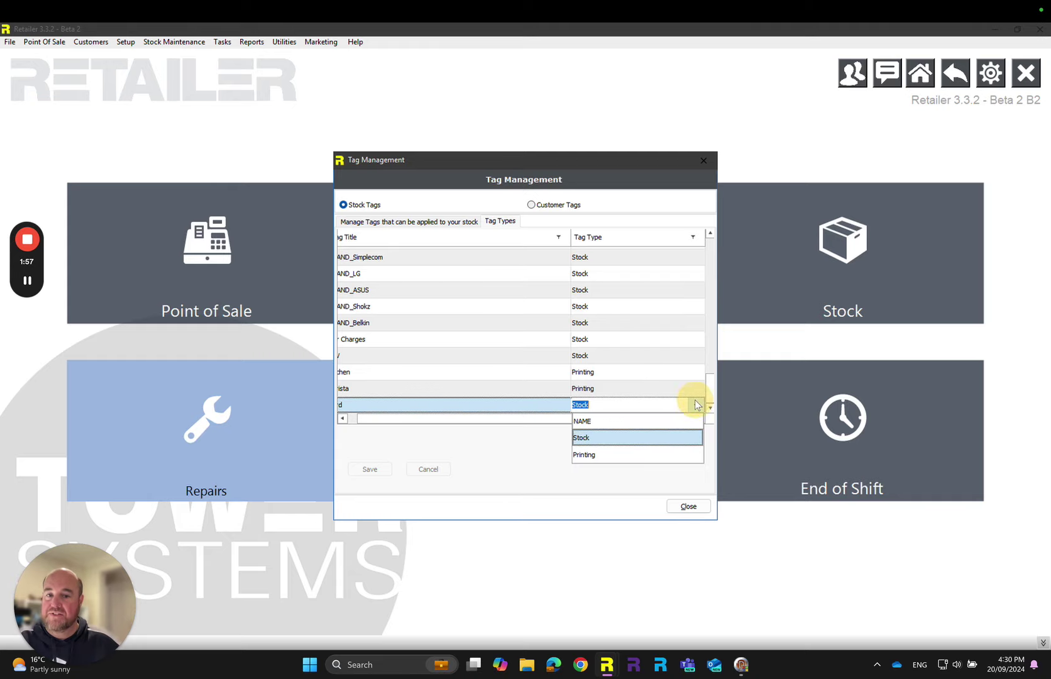
left_click(582, 457)
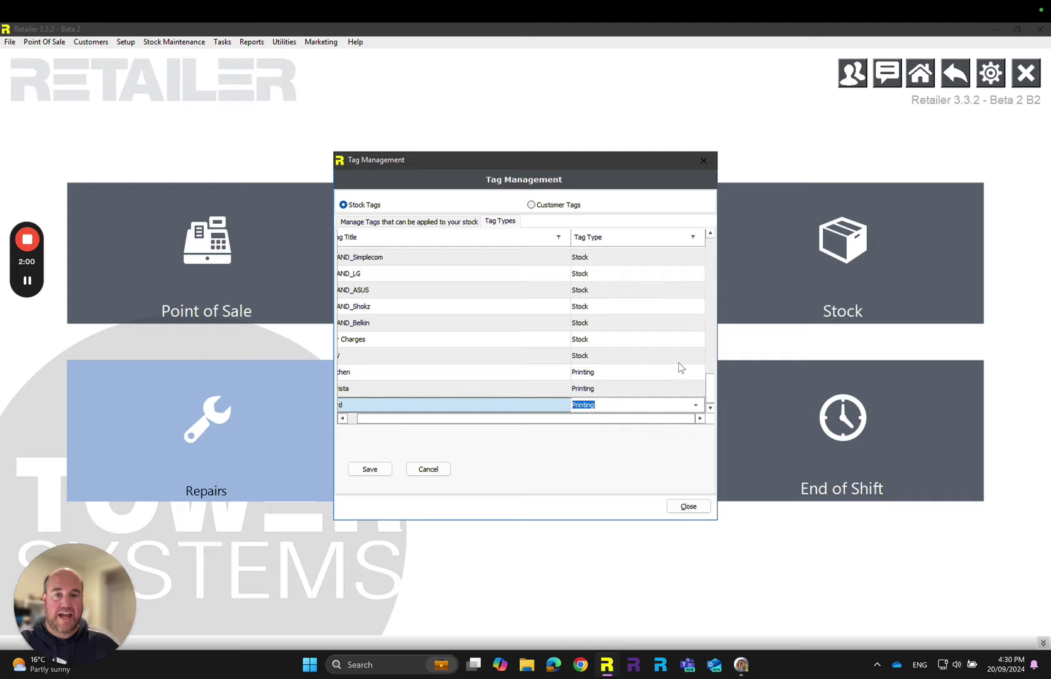
left_click(371, 469)
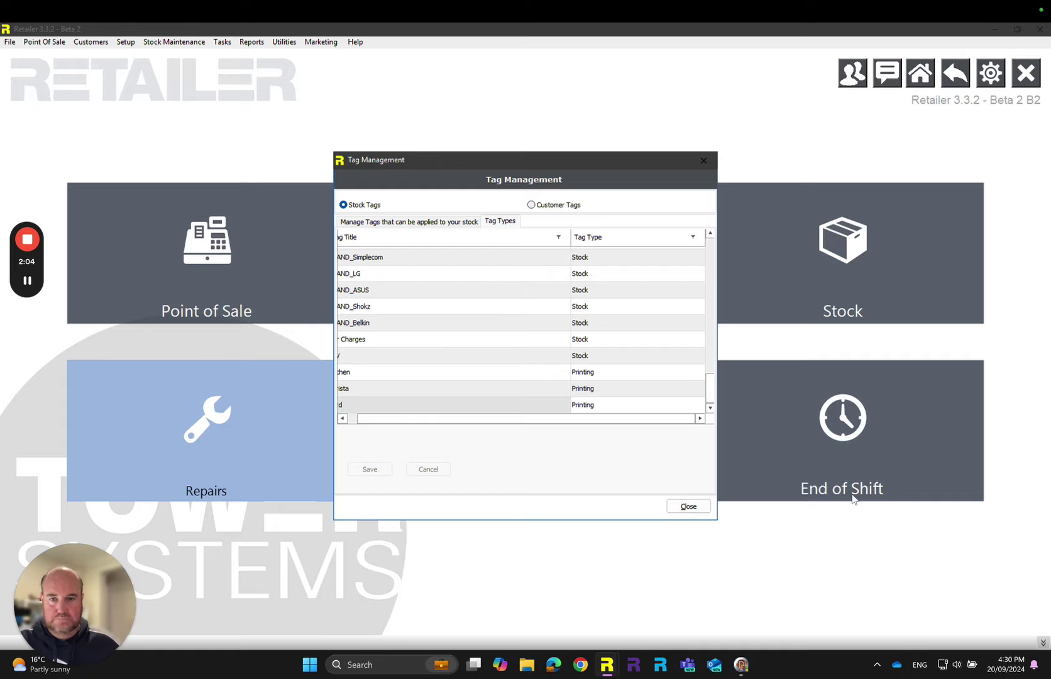
left_click(697, 507)
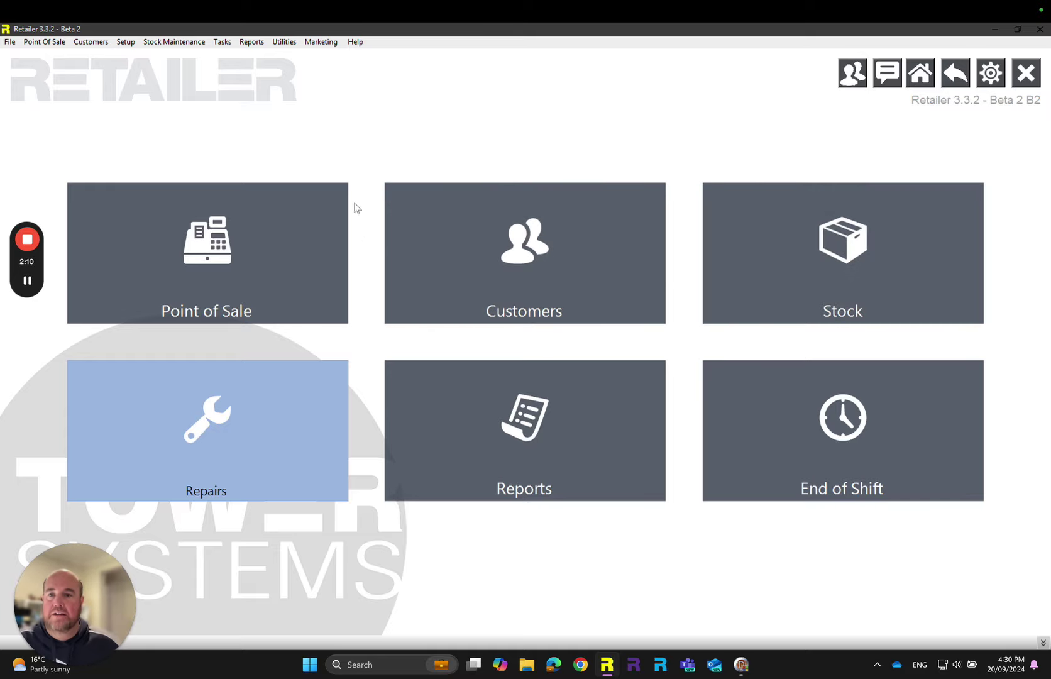
Step: Assign the existing Yard tag to the Pine Bark Mulch stock item, save the item and close its record
left_click(852, 250)
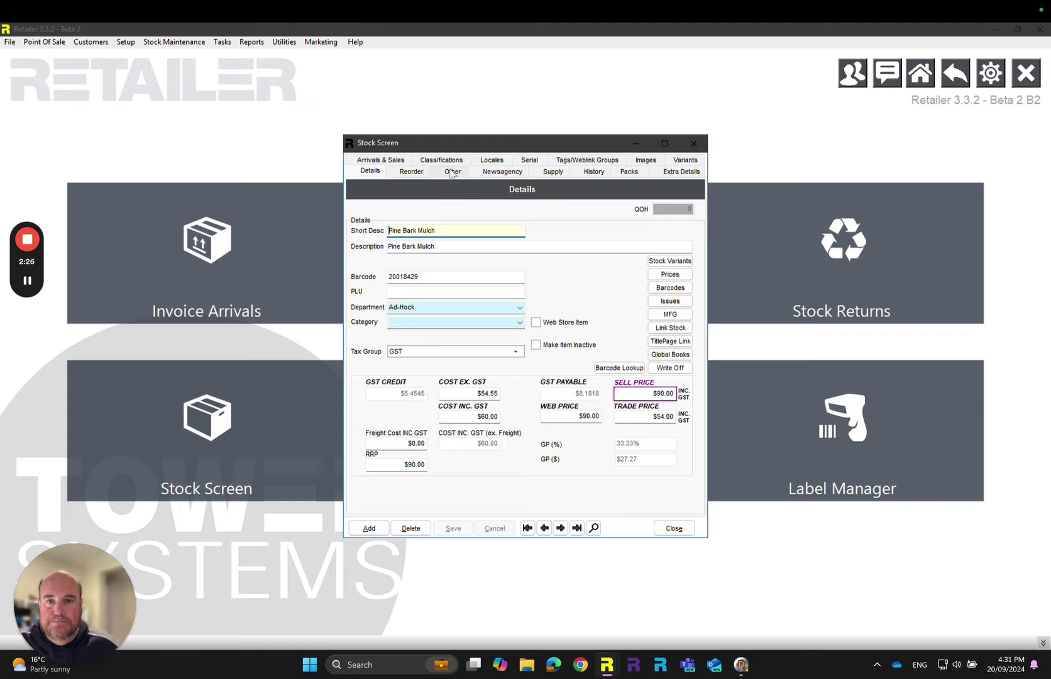
left_click(585, 160)
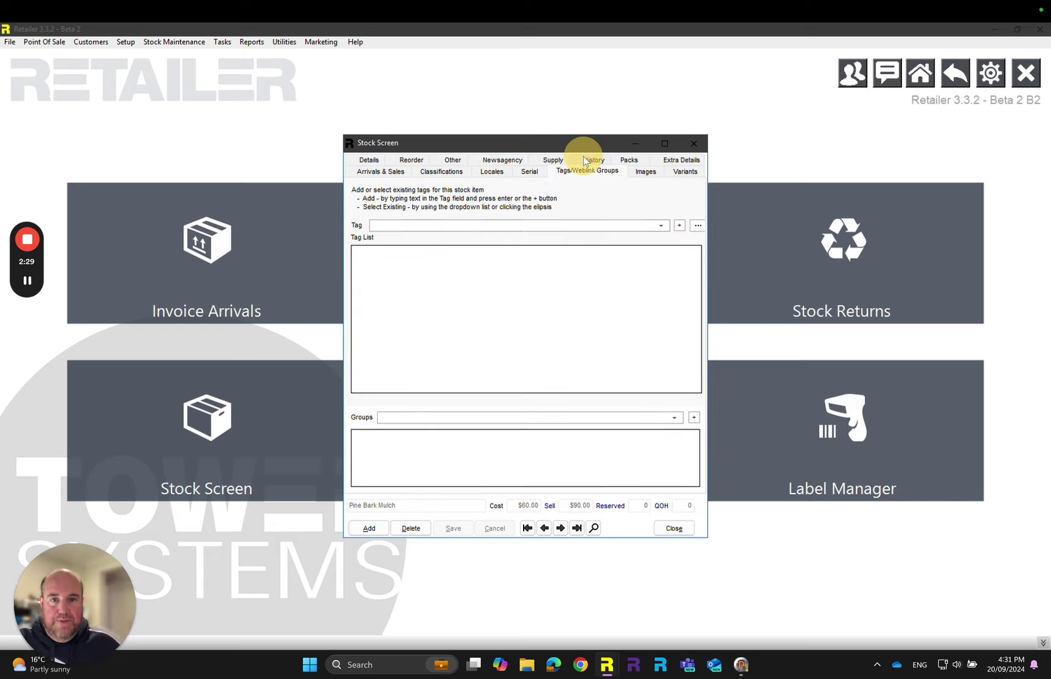
left_click(661, 225)
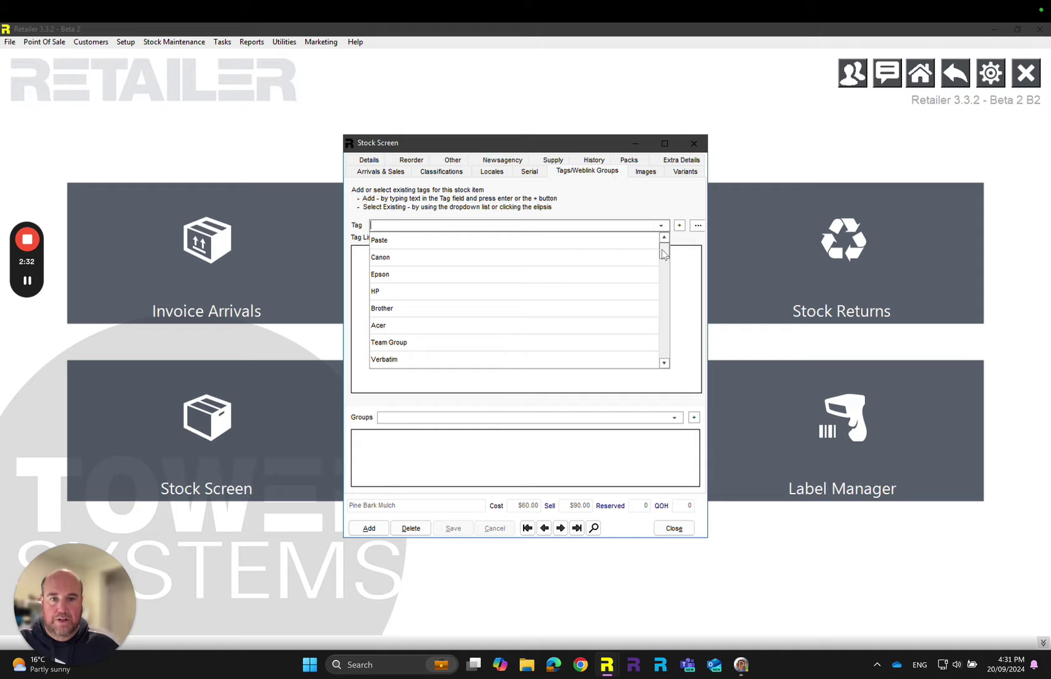
left_click_drag(664, 251, 664, 356)
left_click(383, 359)
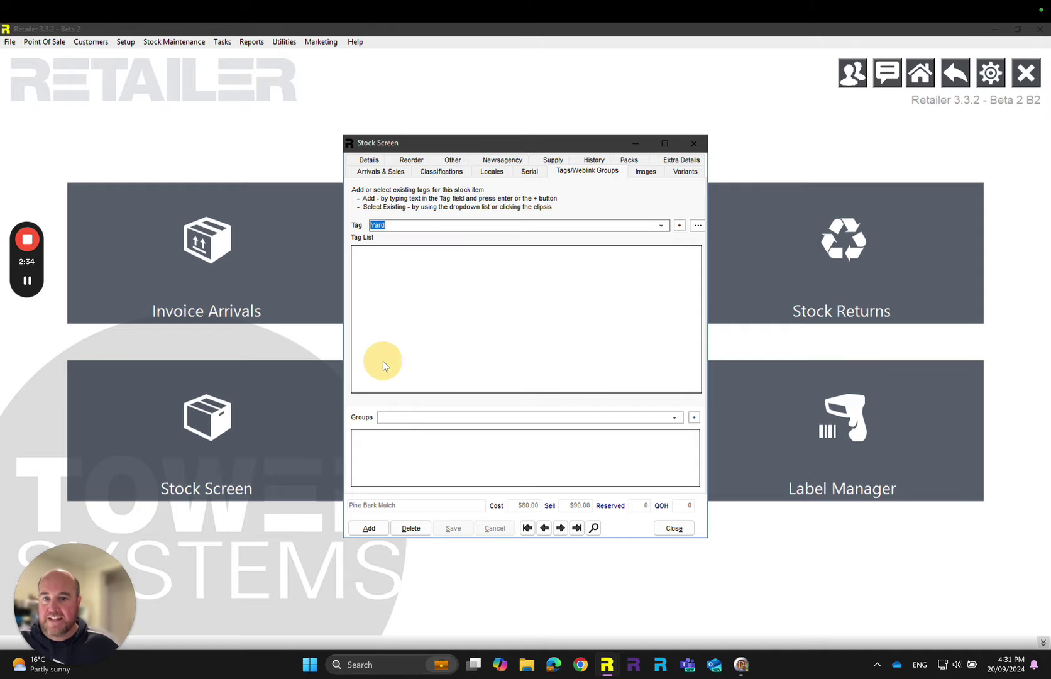
left_click(679, 225)
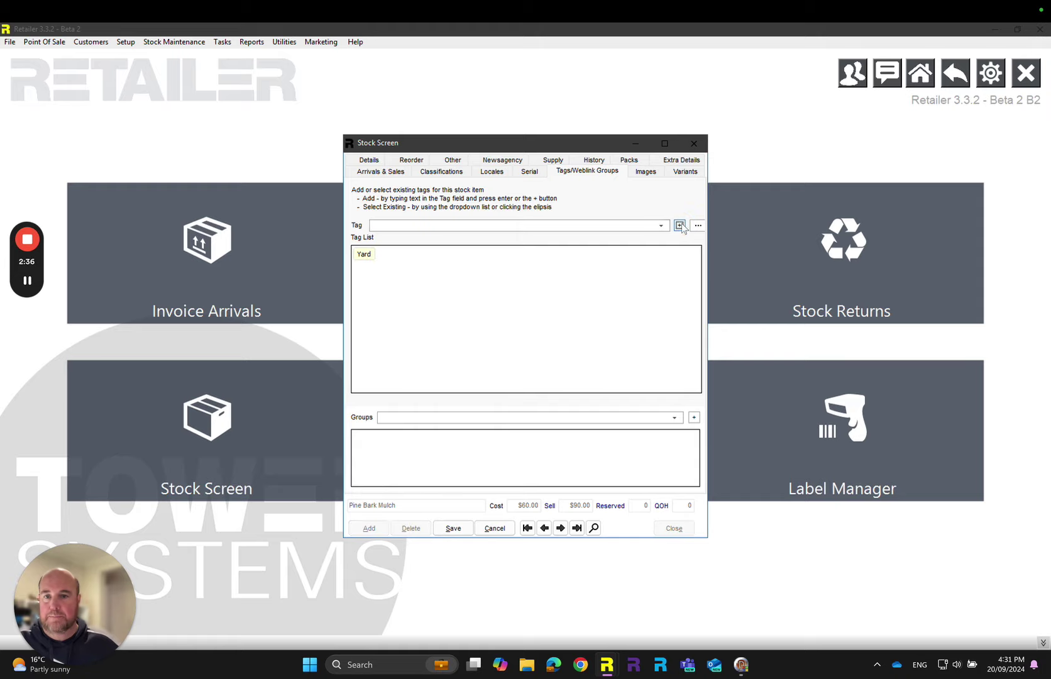
left_click(452, 528)
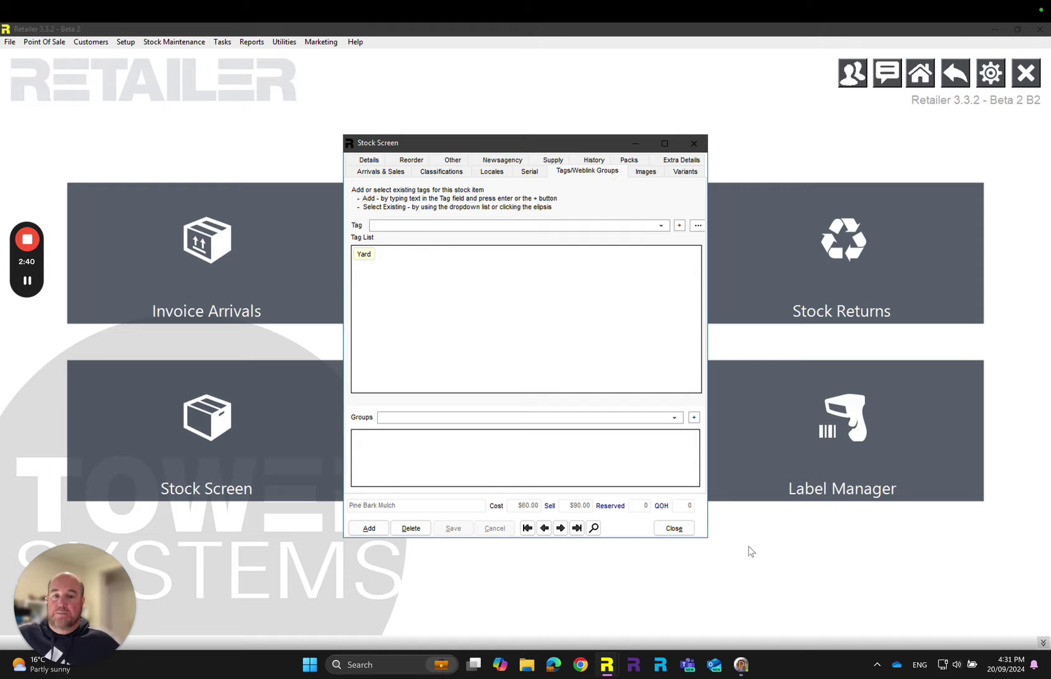
left_click(685, 529)
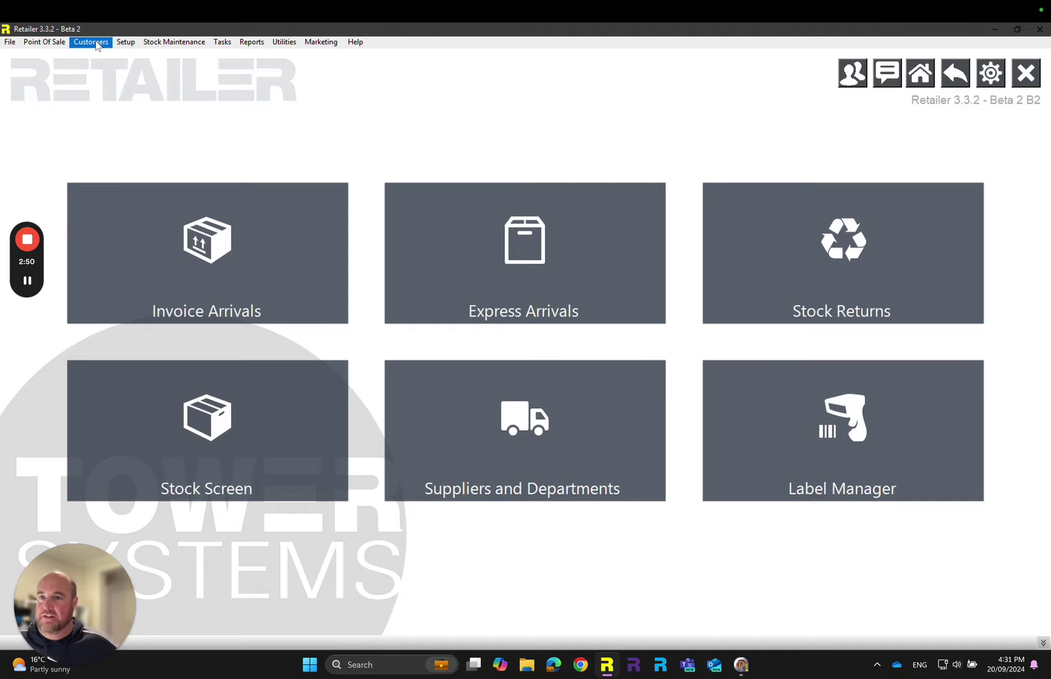
Step: Open the report mapping of the current terminal in the Point Of Sale setup
left_click(118, 43)
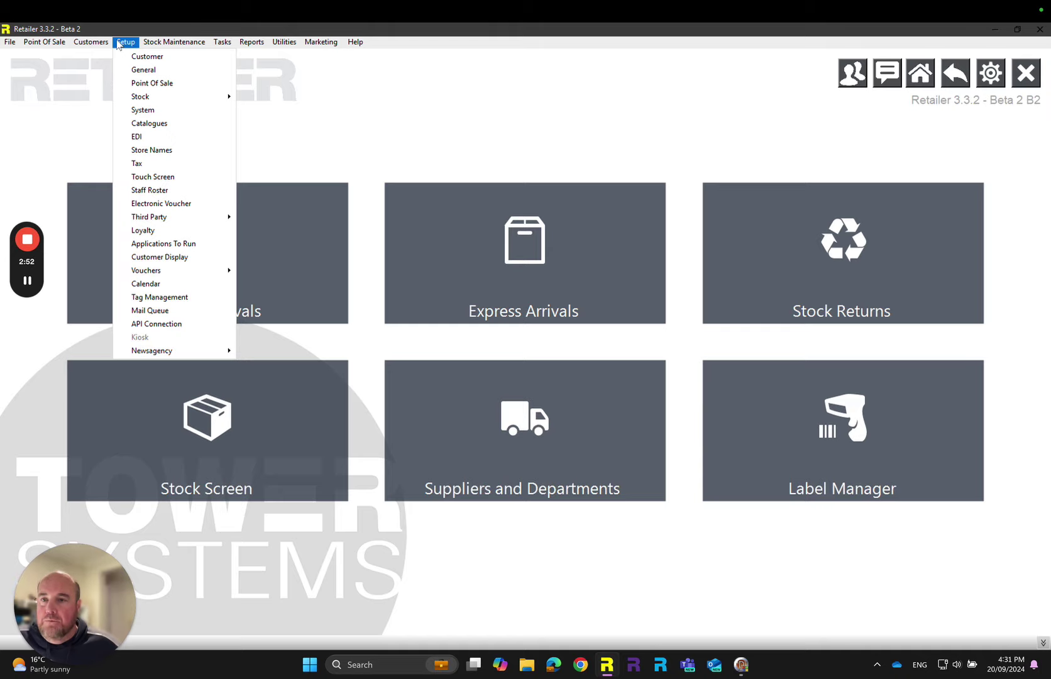
left_click(154, 81)
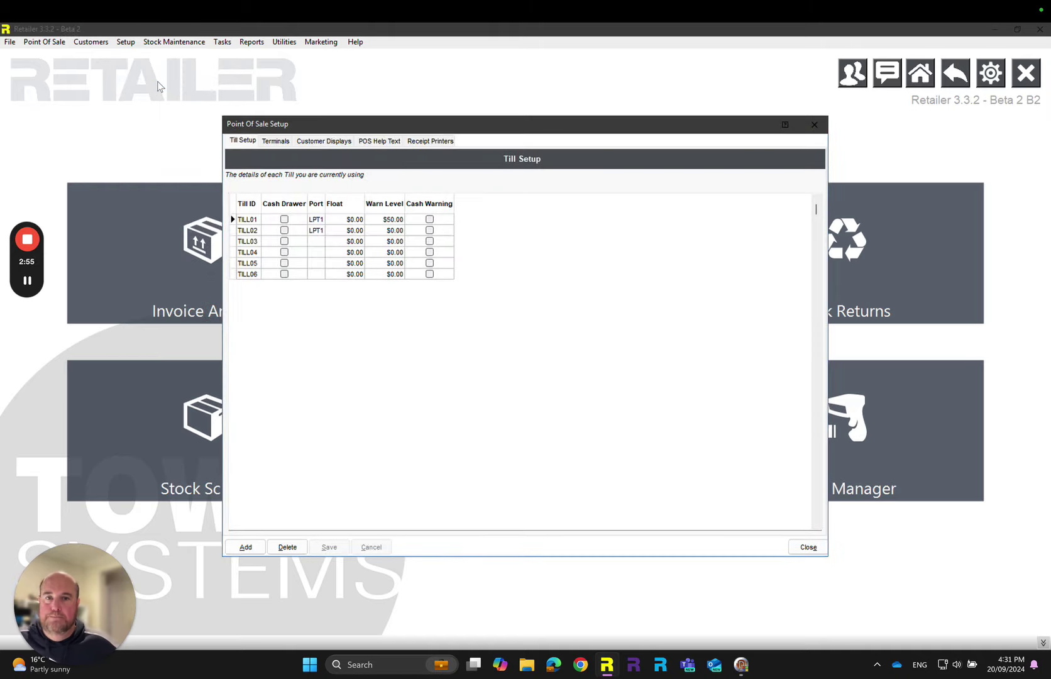
left_click(277, 141)
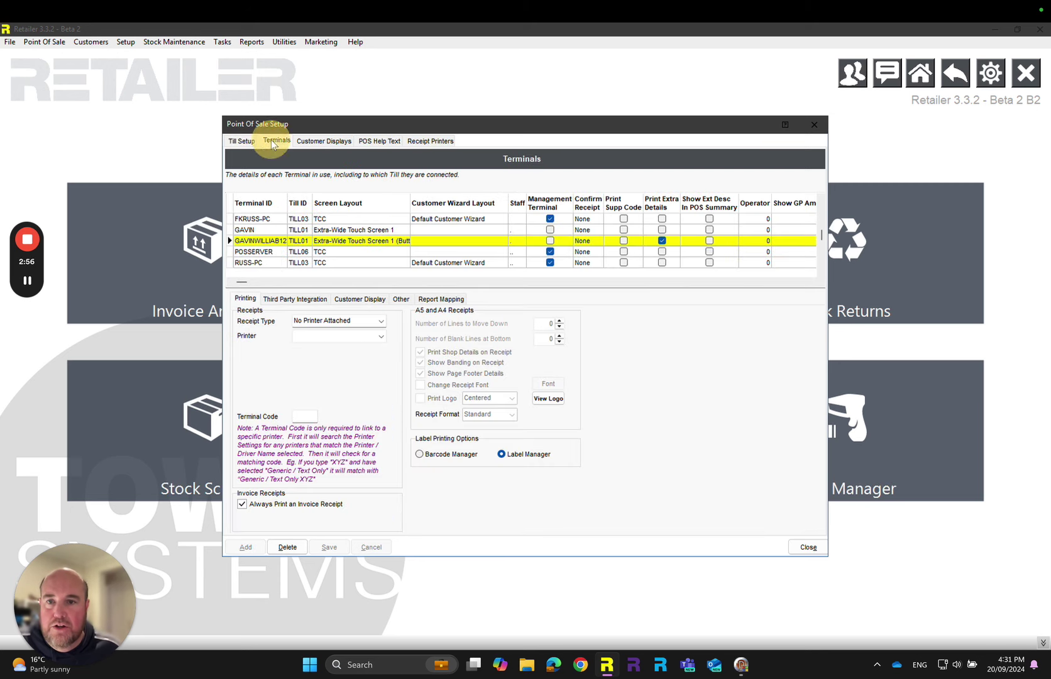
left_click(441, 299)
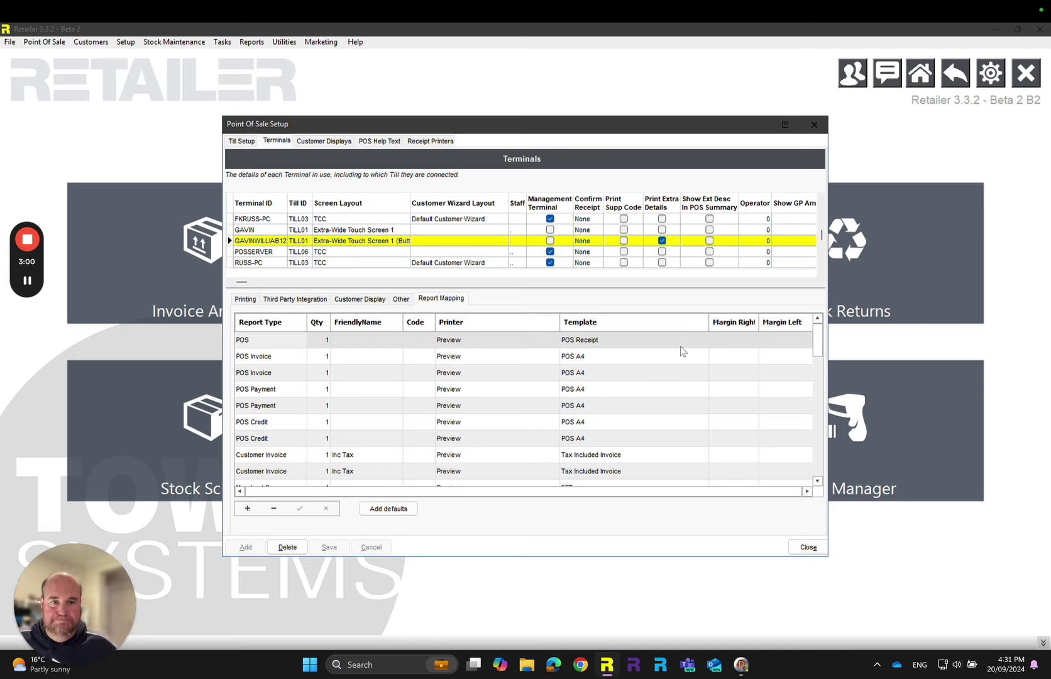
Step: Add a report mapping row with the report type Tag Docket and the friendly name Yard
left_click_drag(817, 343, 810, 479)
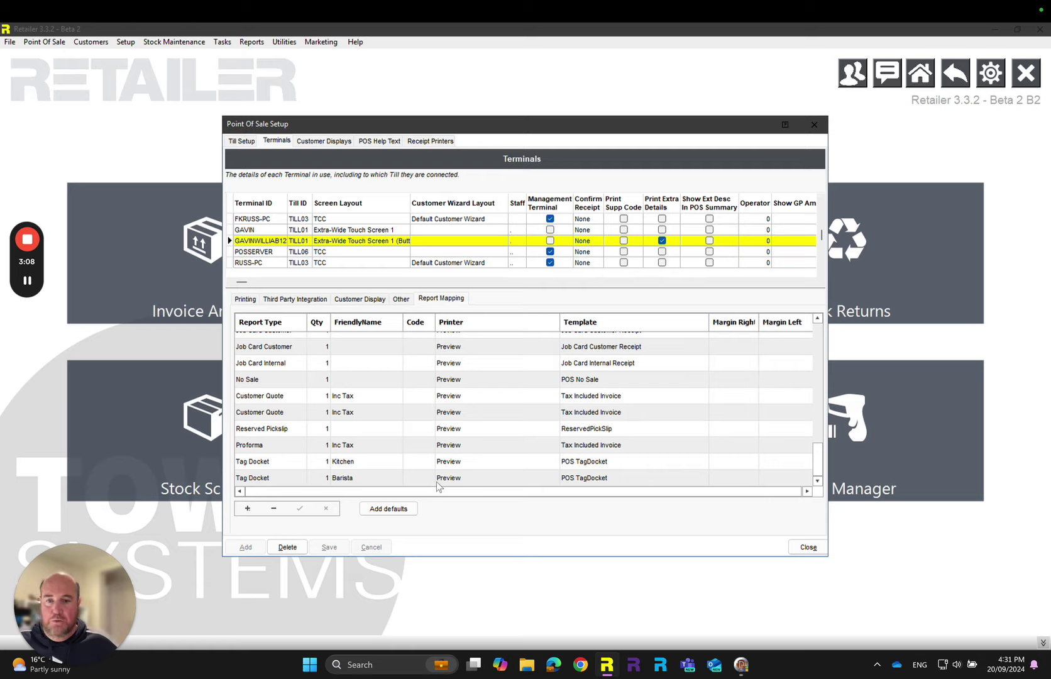
left_click(247, 507)
left_click(274, 482)
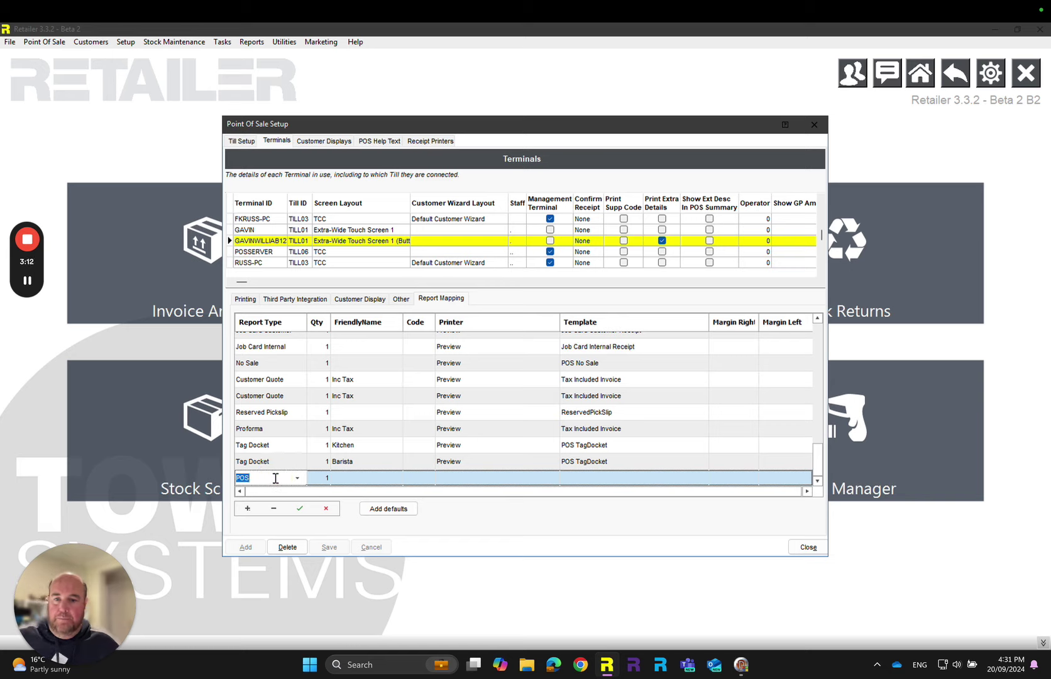
left_click(297, 479)
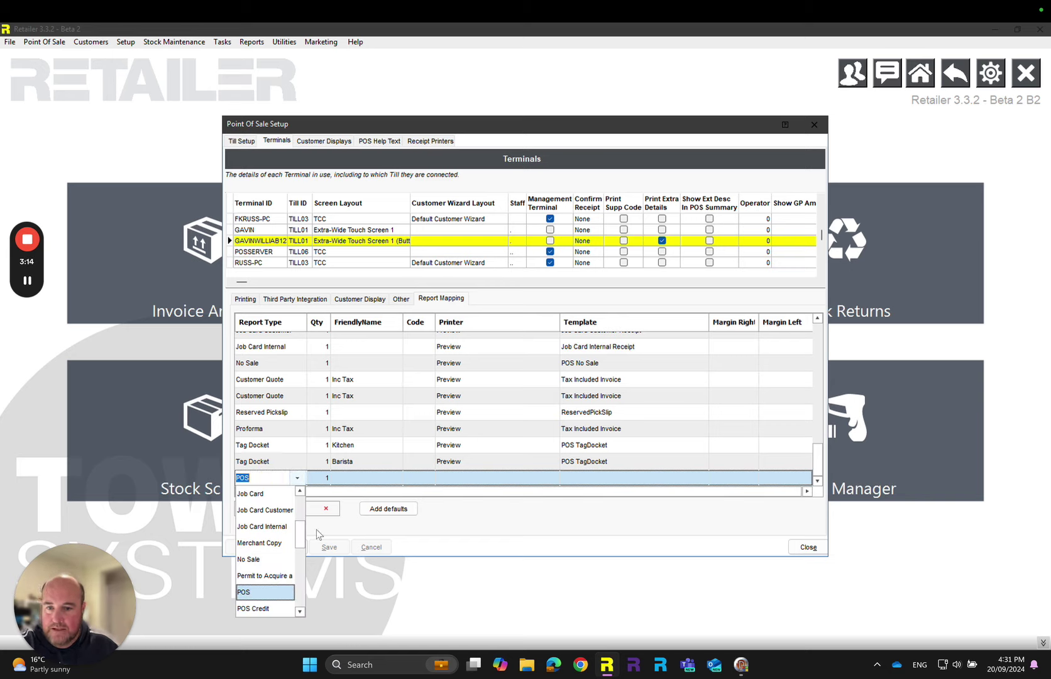
left_click_drag(301, 539, 299, 598)
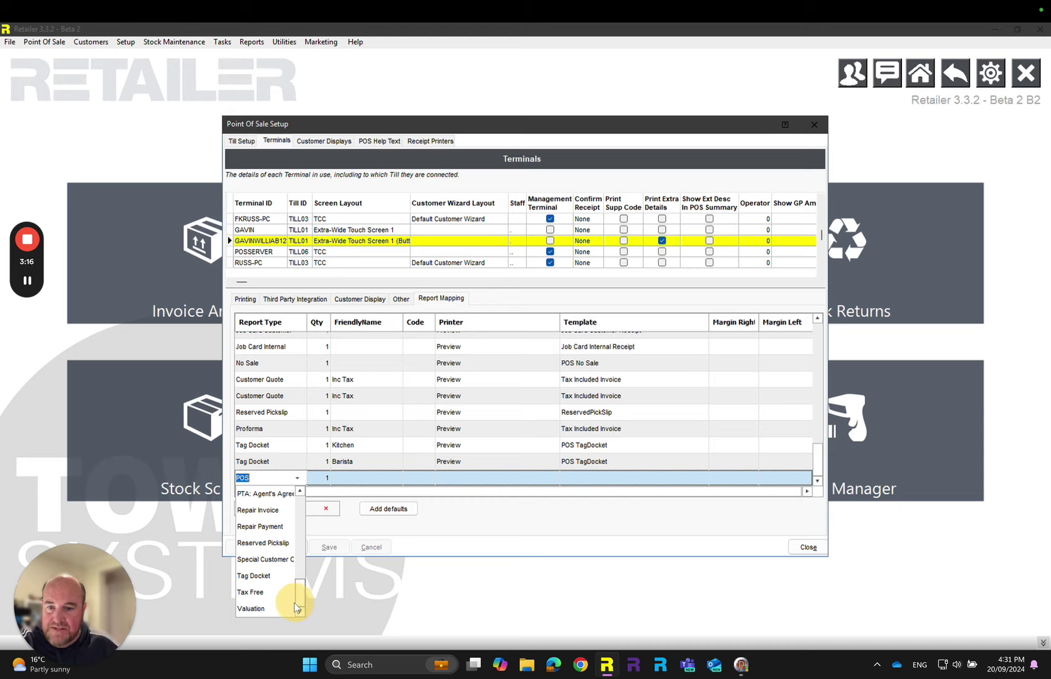
left_click(263, 576)
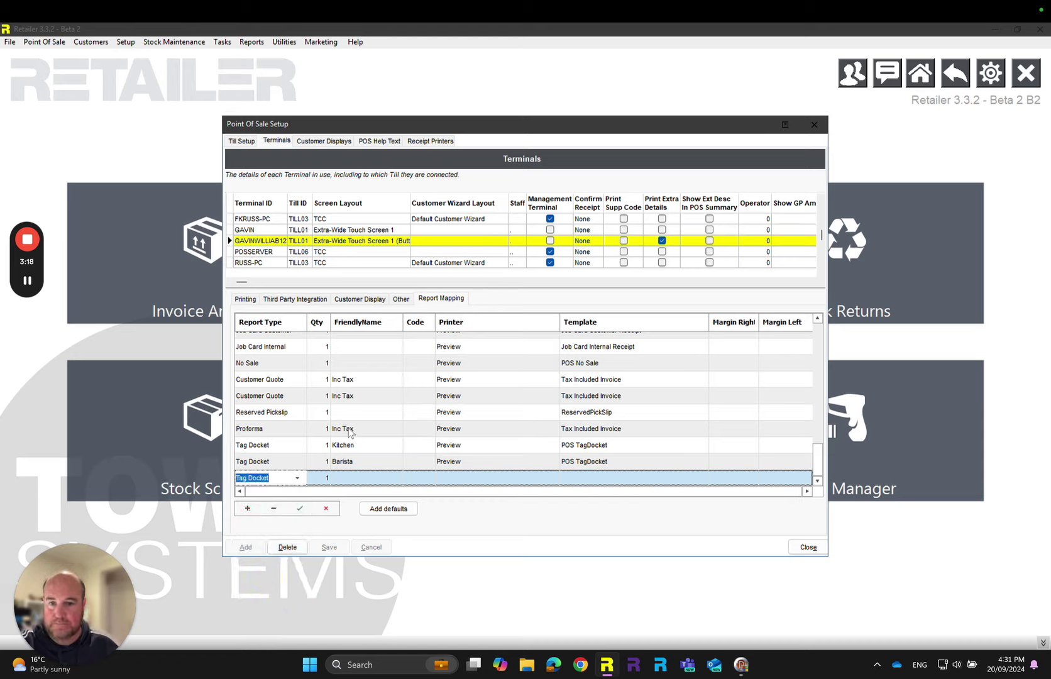
left_click(344, 479)
left_click(395, 481)
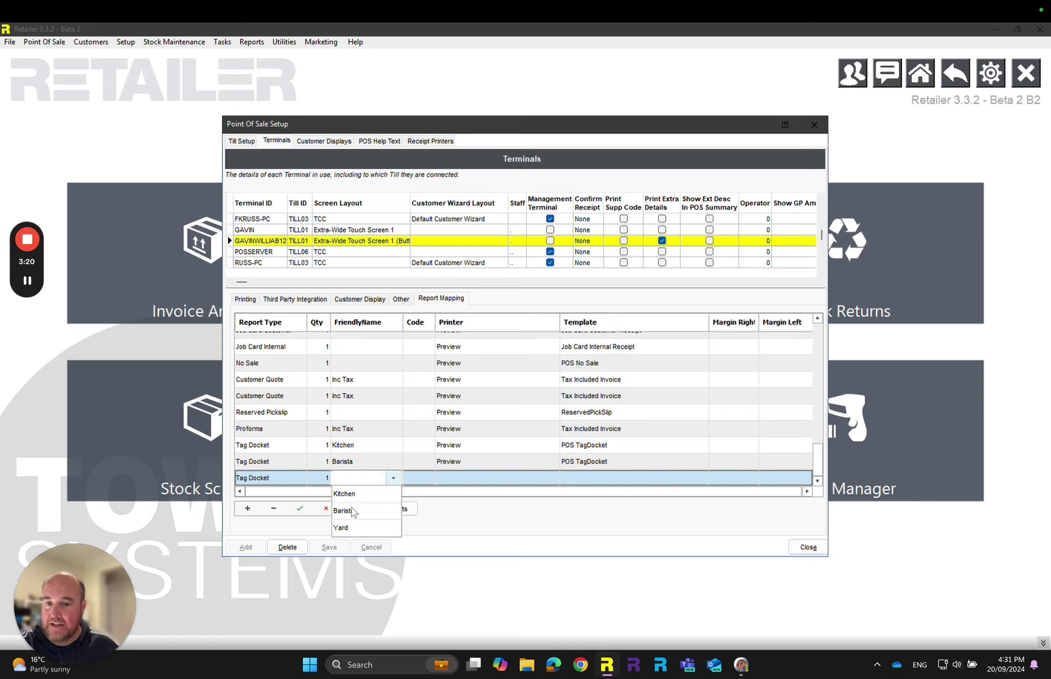
left_click(345, 528)
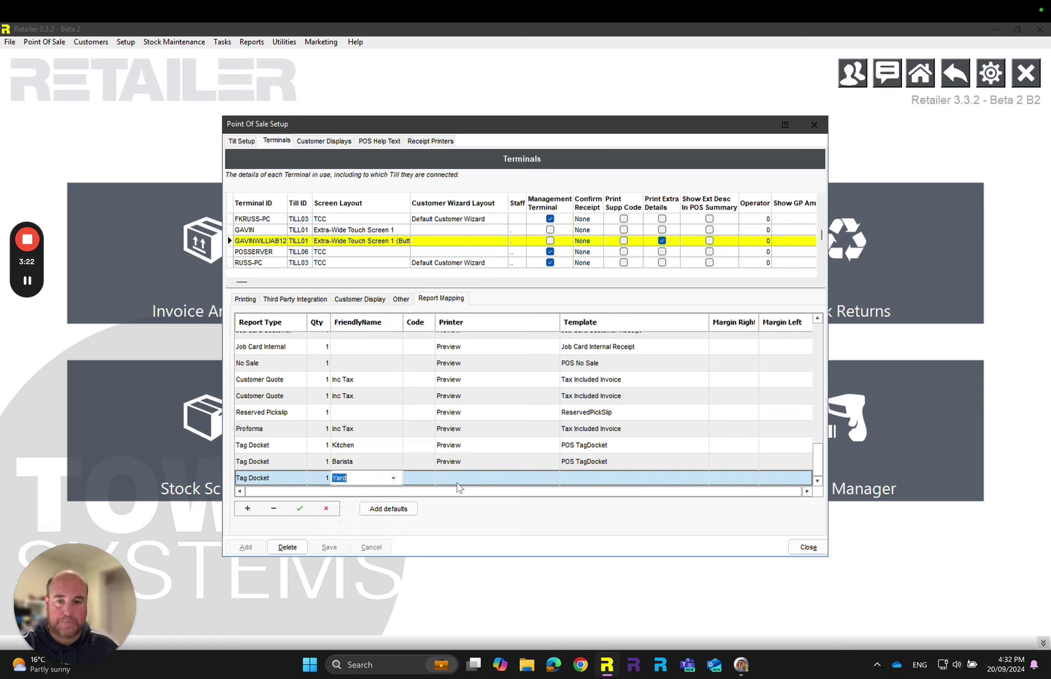
Step: Assign the Preview printer and the POS TagDocket template to the Yard tag docket row, save the row and close the setup
left_click(530, 477)
left_click(546, 478)
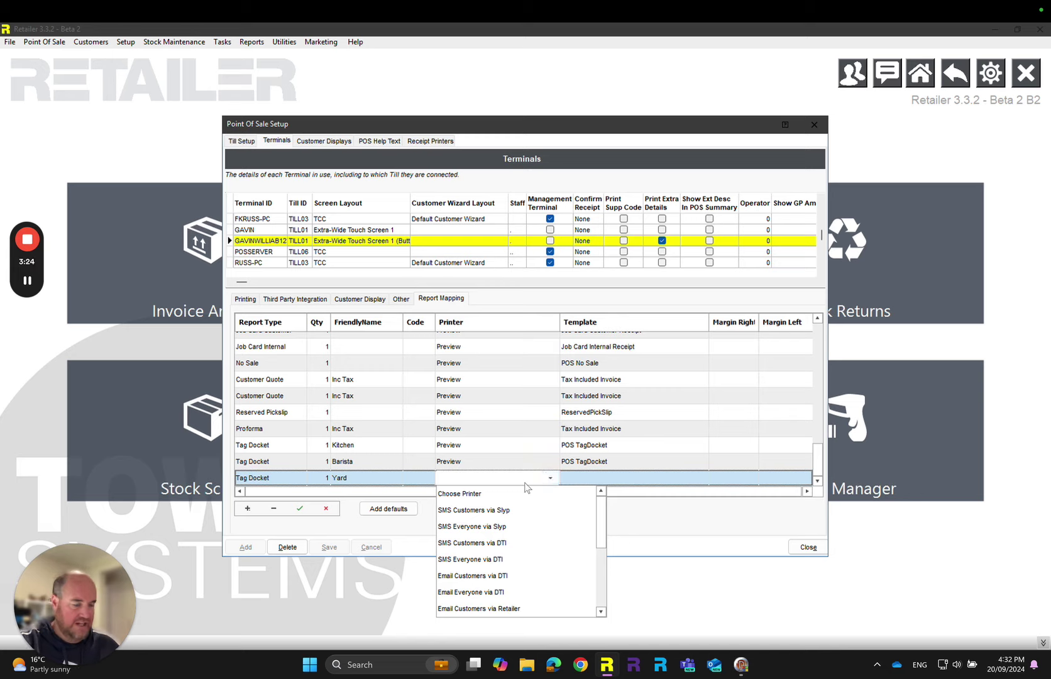
type("preview")
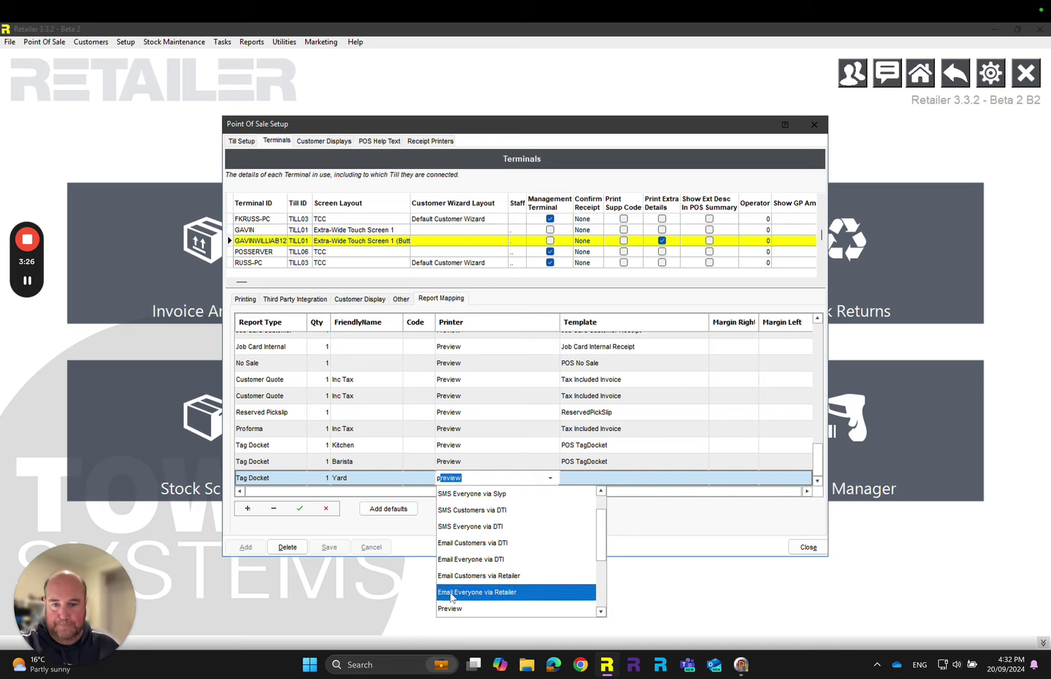
left_click(450, 608)
left_click(634, 479)
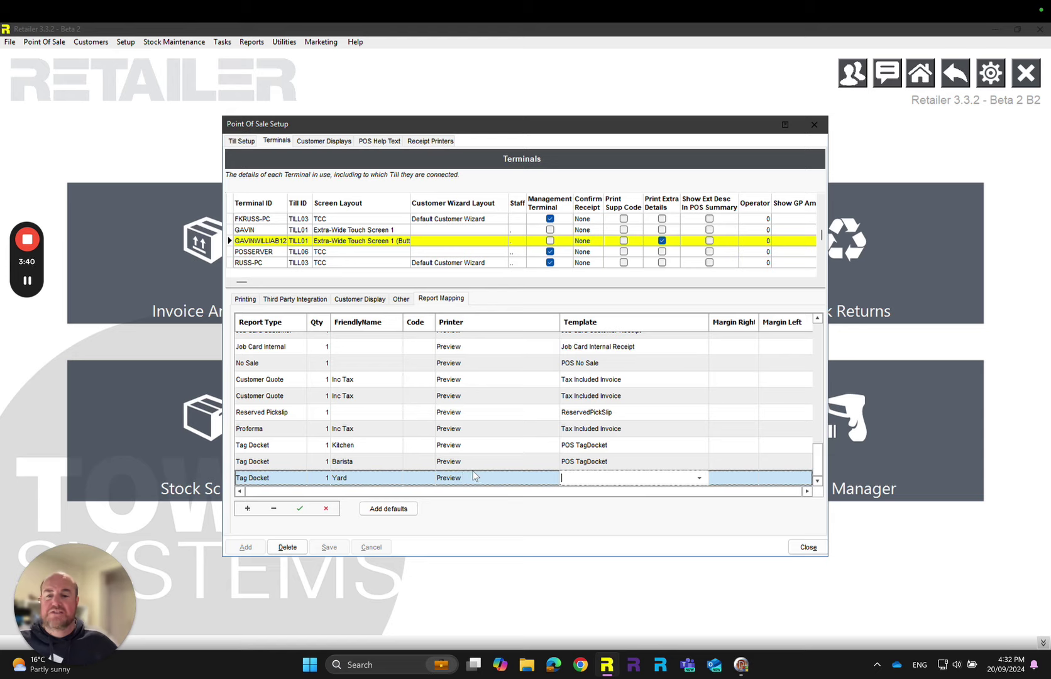
left_click(700, 478)
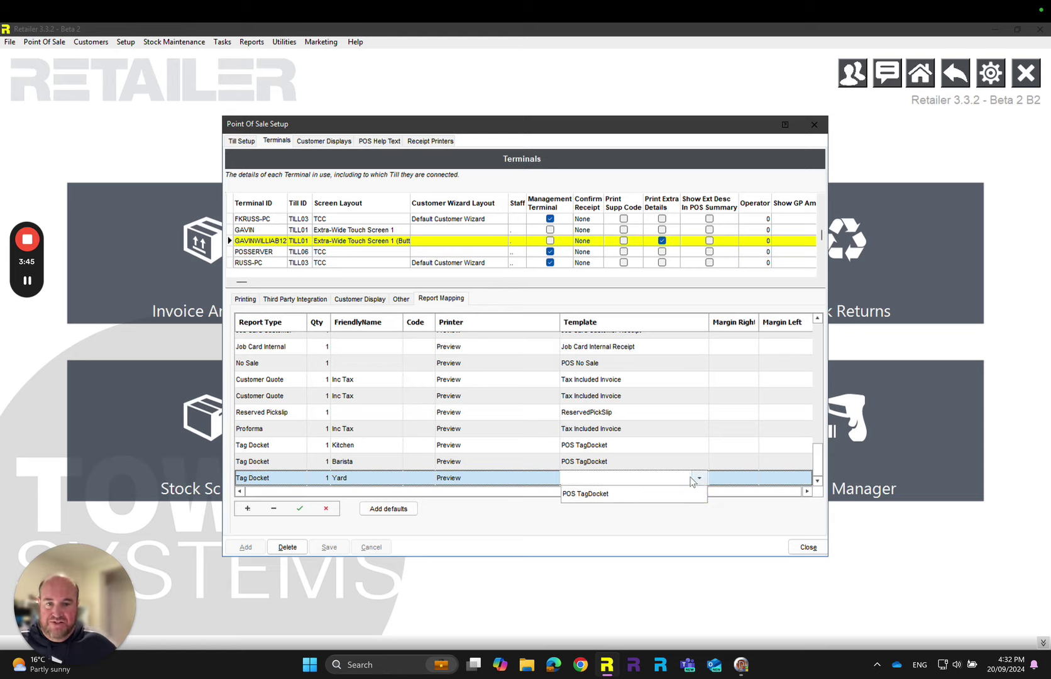
left_click(600, 493)
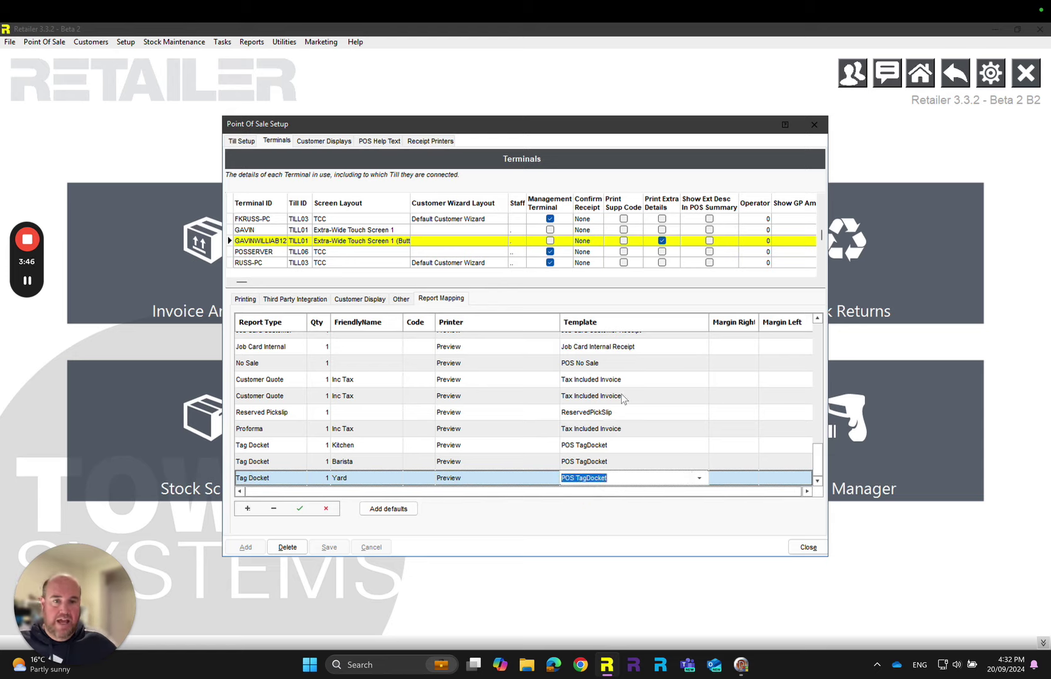
left_click(299, 508)
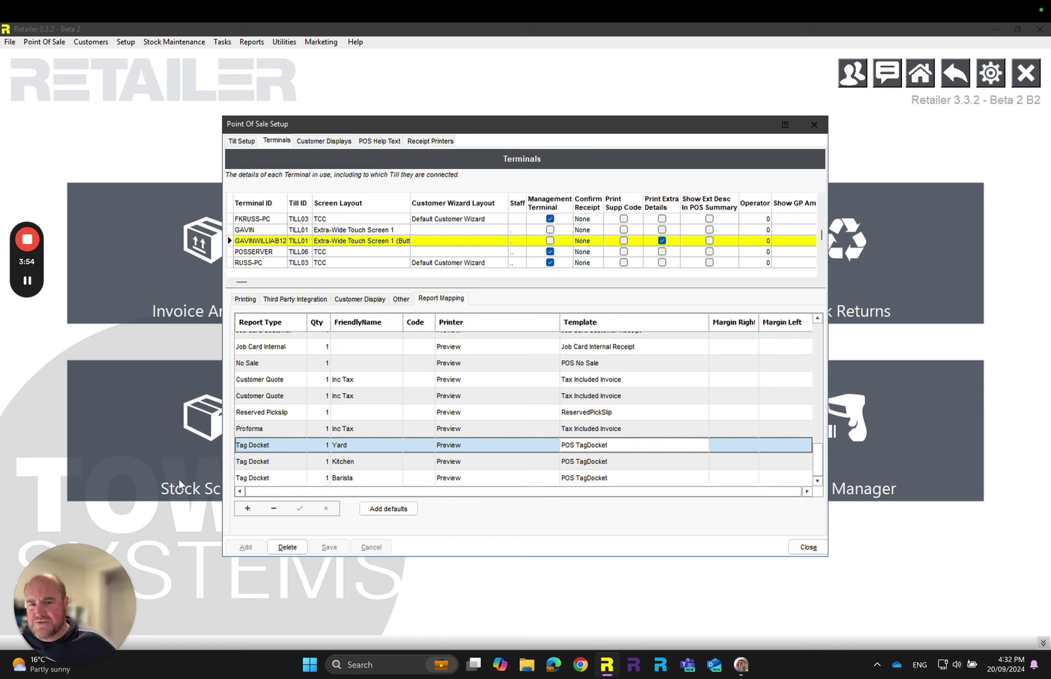
left_click(808, 547)
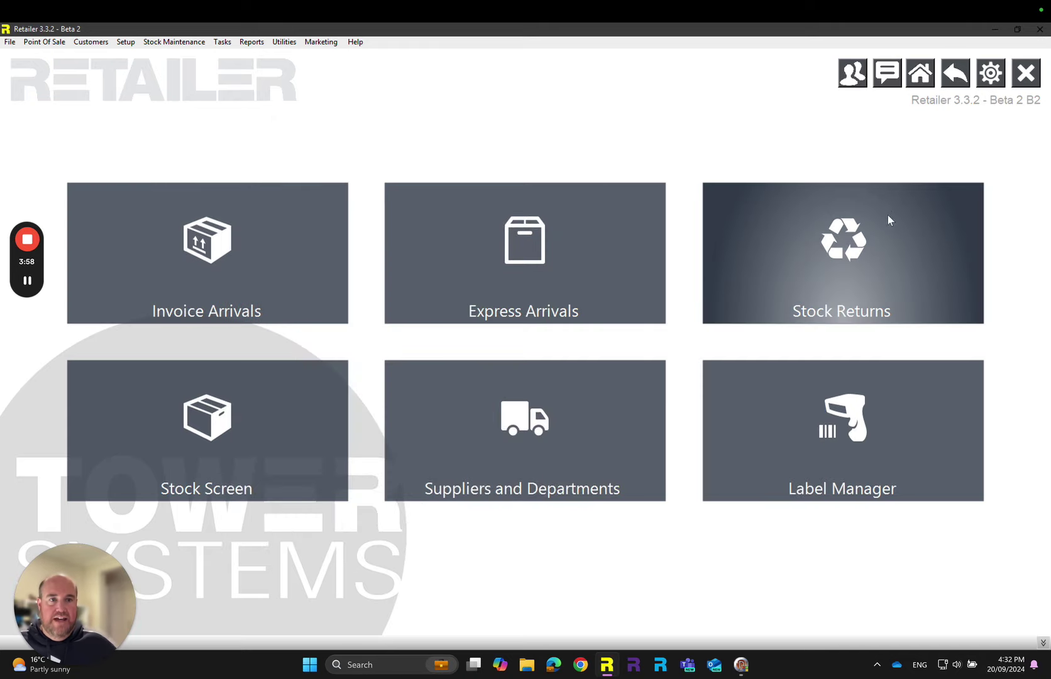
Step: Open the Point of Sale and add one flat white, latte, sultana and bran muffin, toasted sandwich and Pine Bark Mulch to a cash sale
left_click(923, 74)
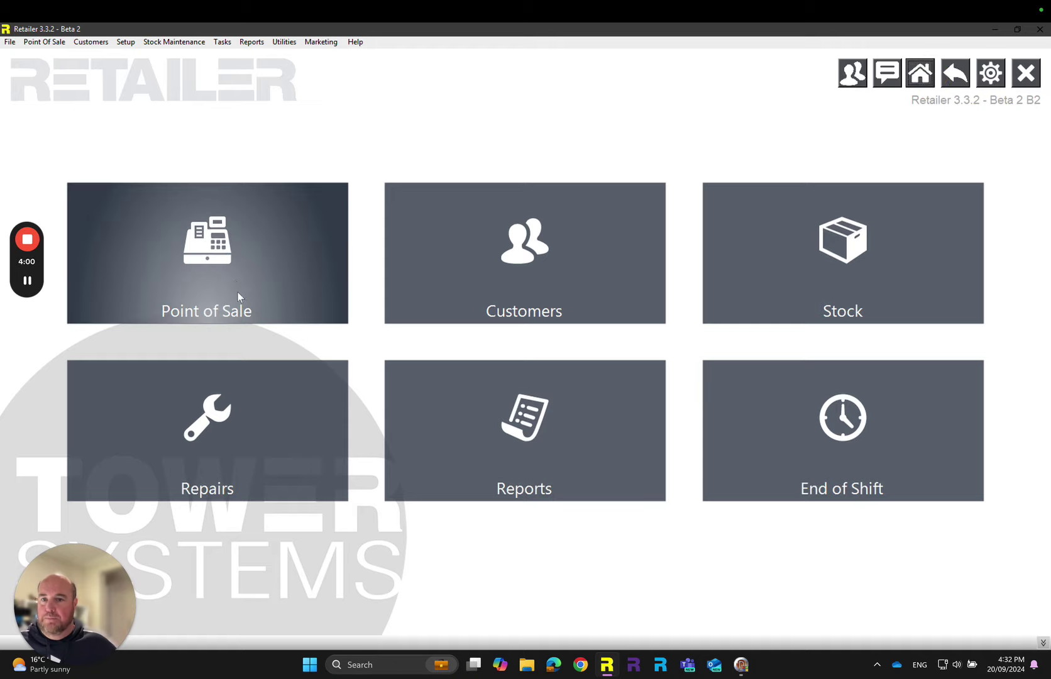
left_click(214, 257)
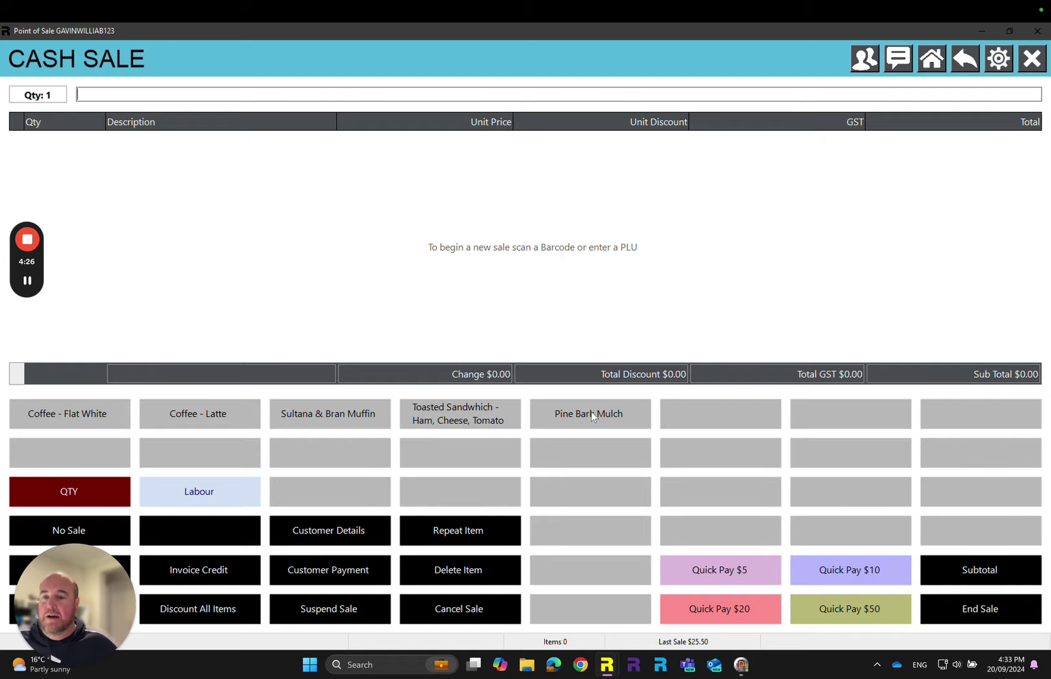
left_click(133, 411)
left_click(194, 412)
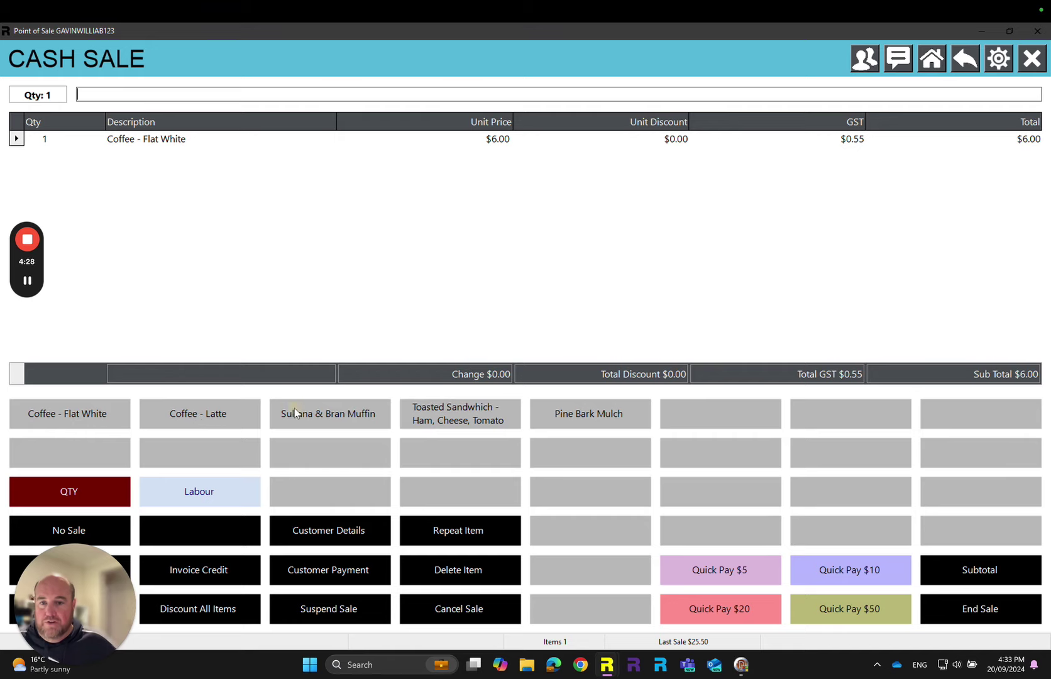
left_click(308, 412)
left_click(460, 413)
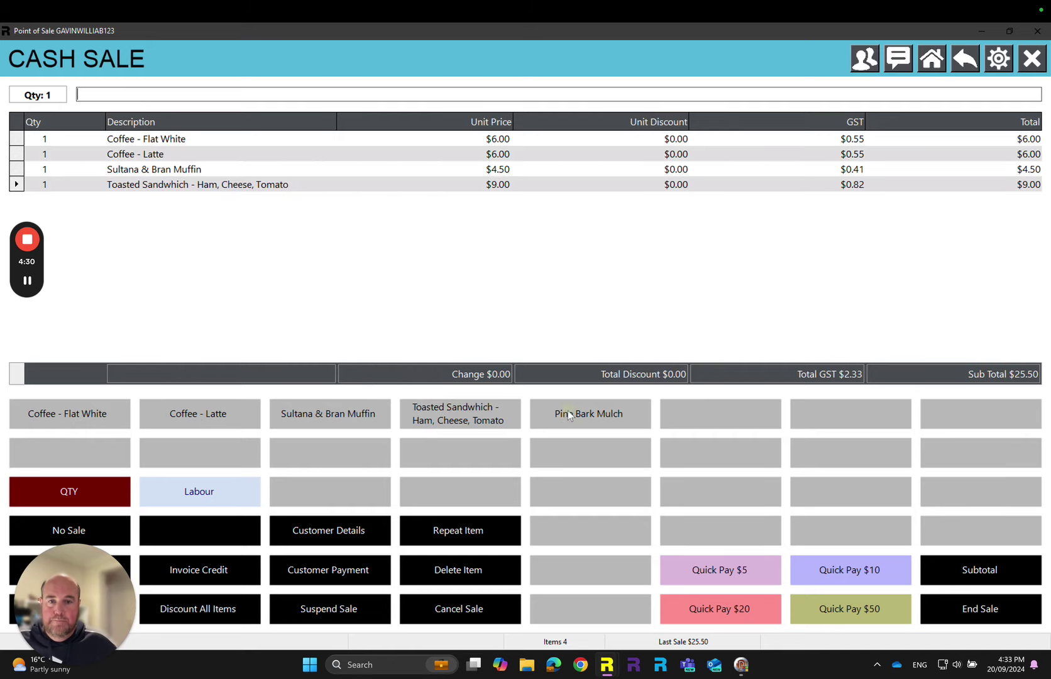
left_click(566, 413)
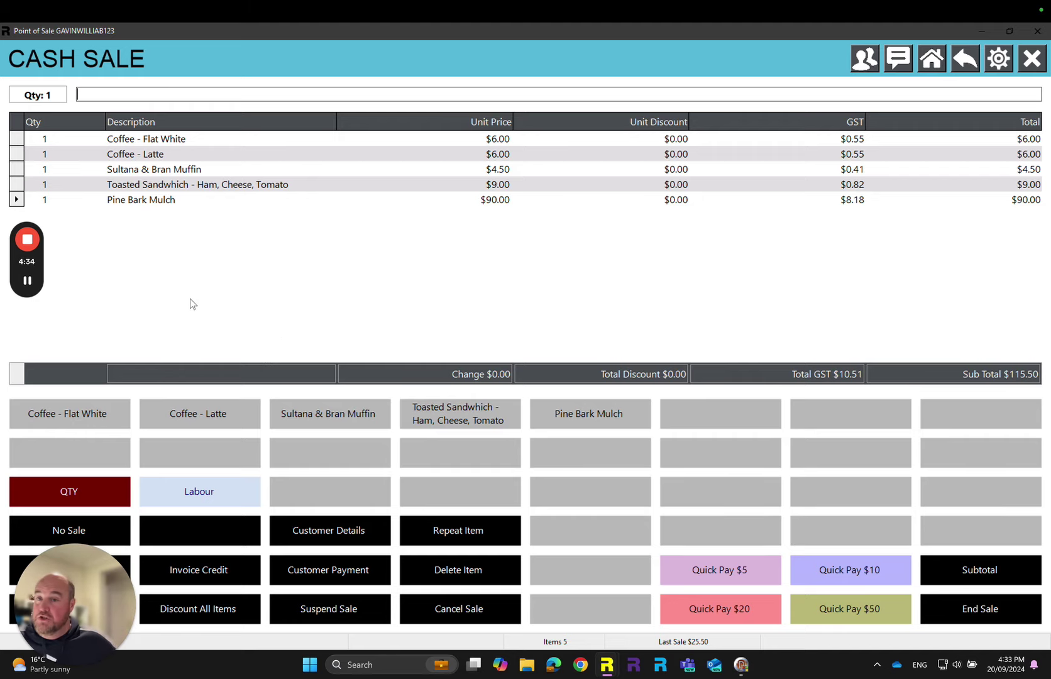
Step: Add the item note "2 Sugars" to the Coffee - Flat White line of the sale
left_click(144, 141)
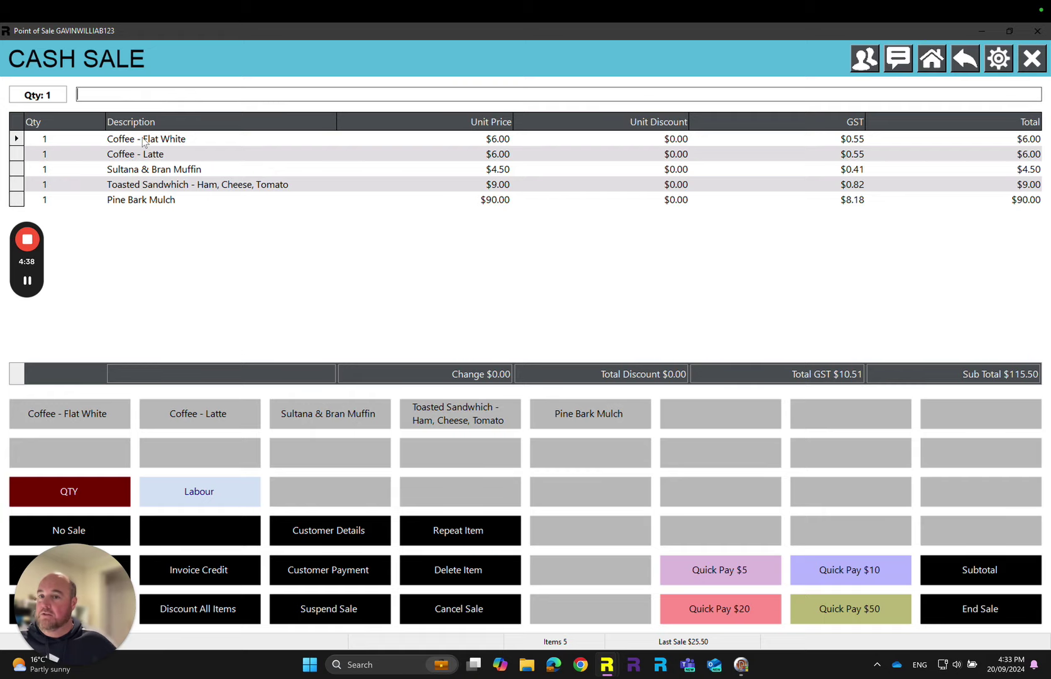
double_click(144, 140)
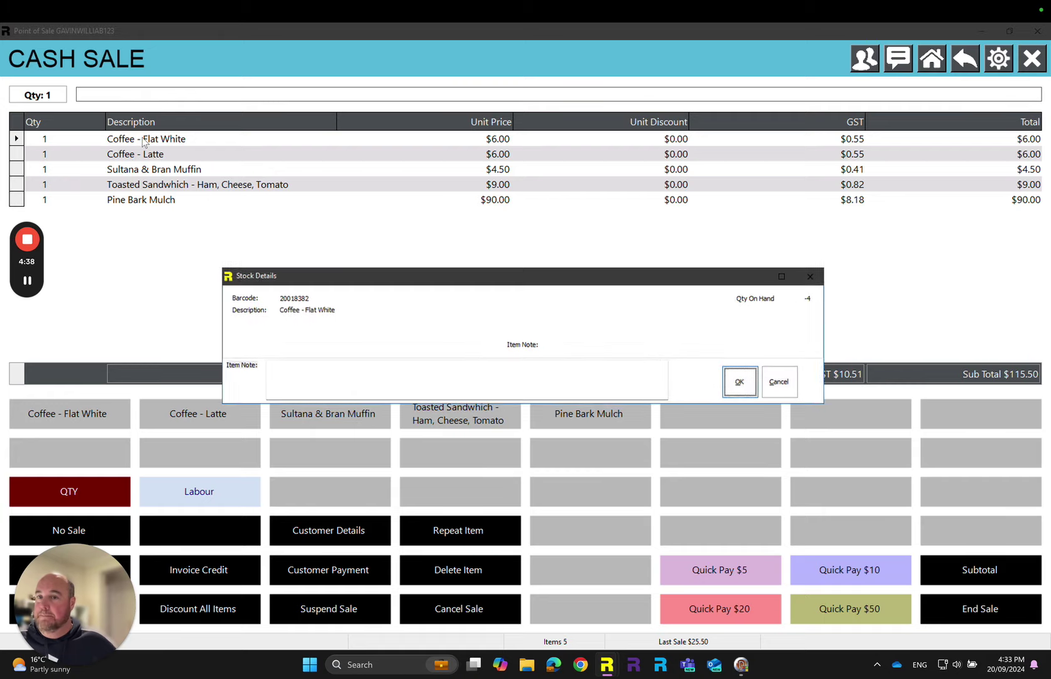
left_click(310, 380)
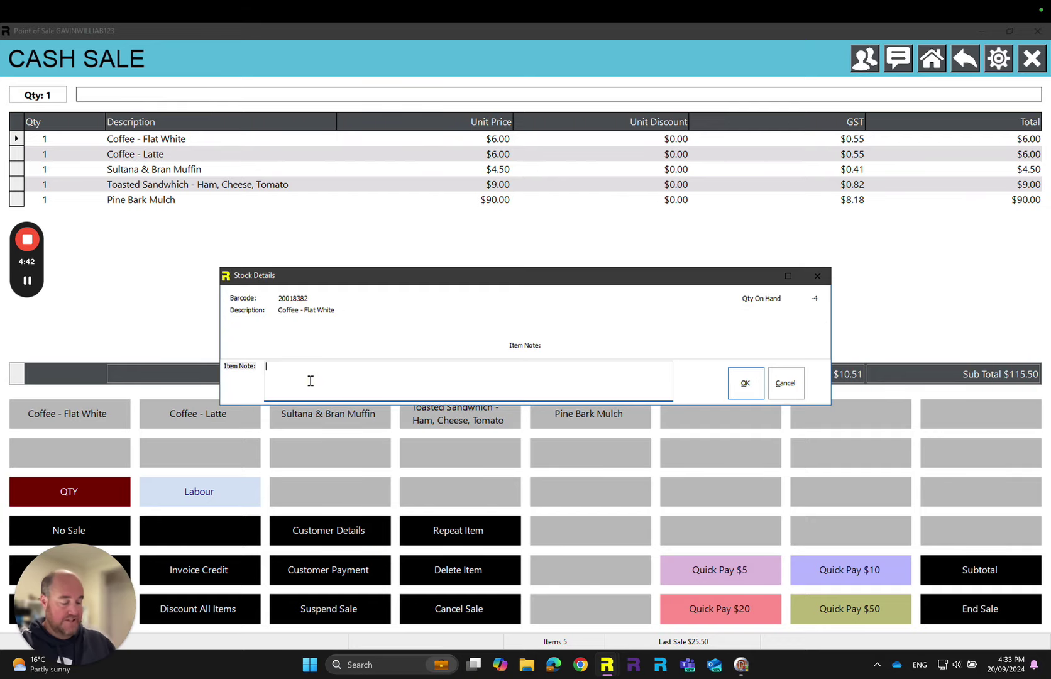
type("2 ")
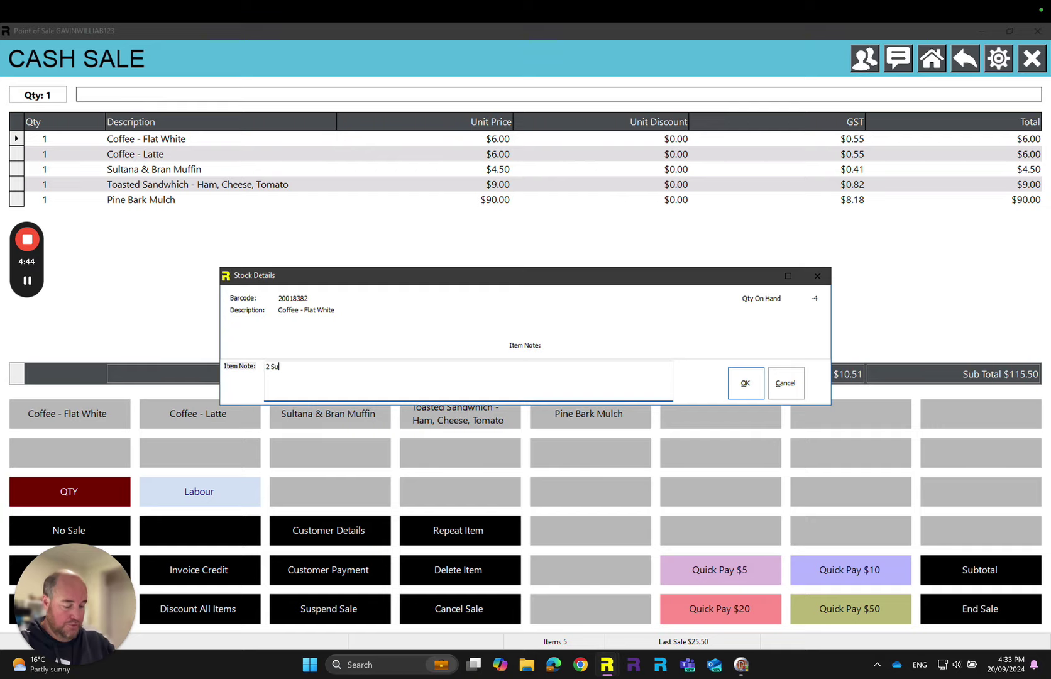
type("Sugard")
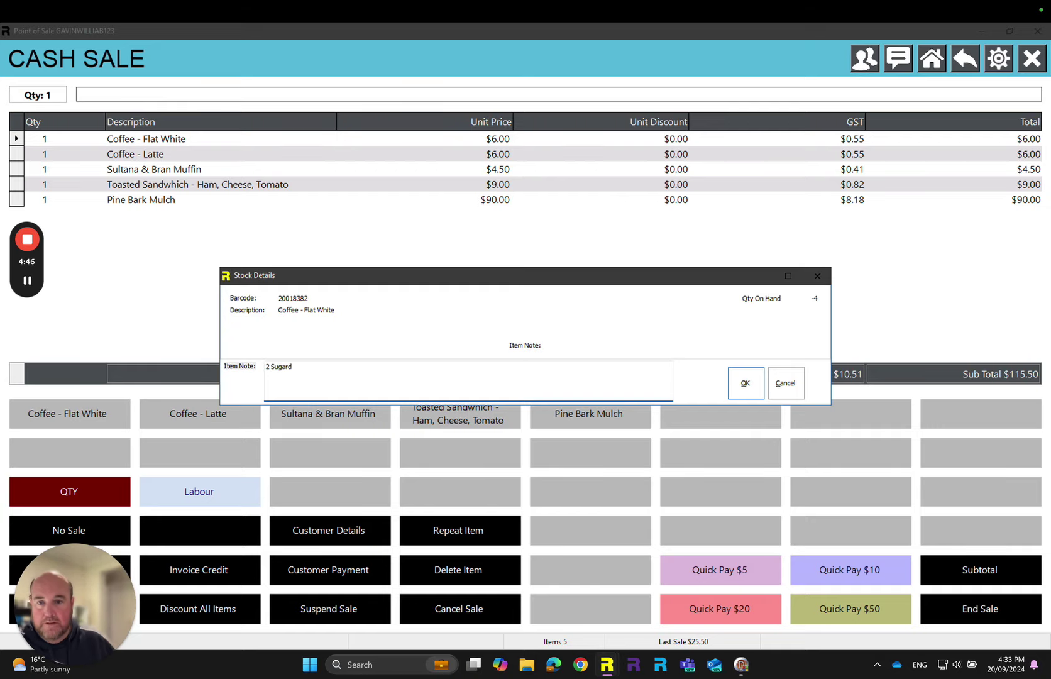
key("BackSpace")
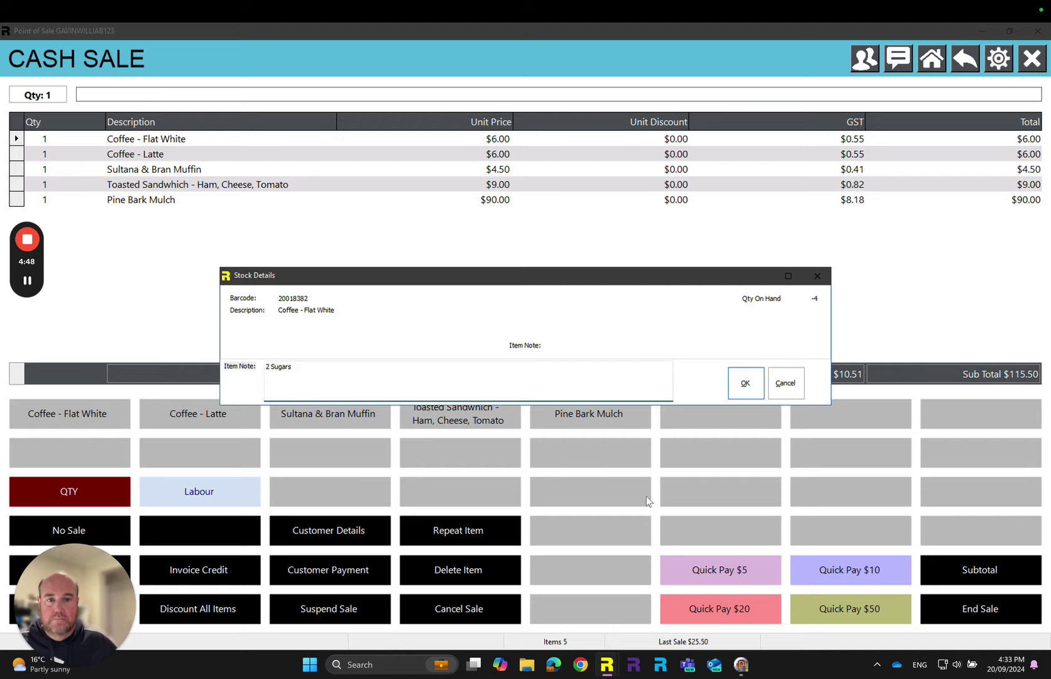
left_click(744, 383)
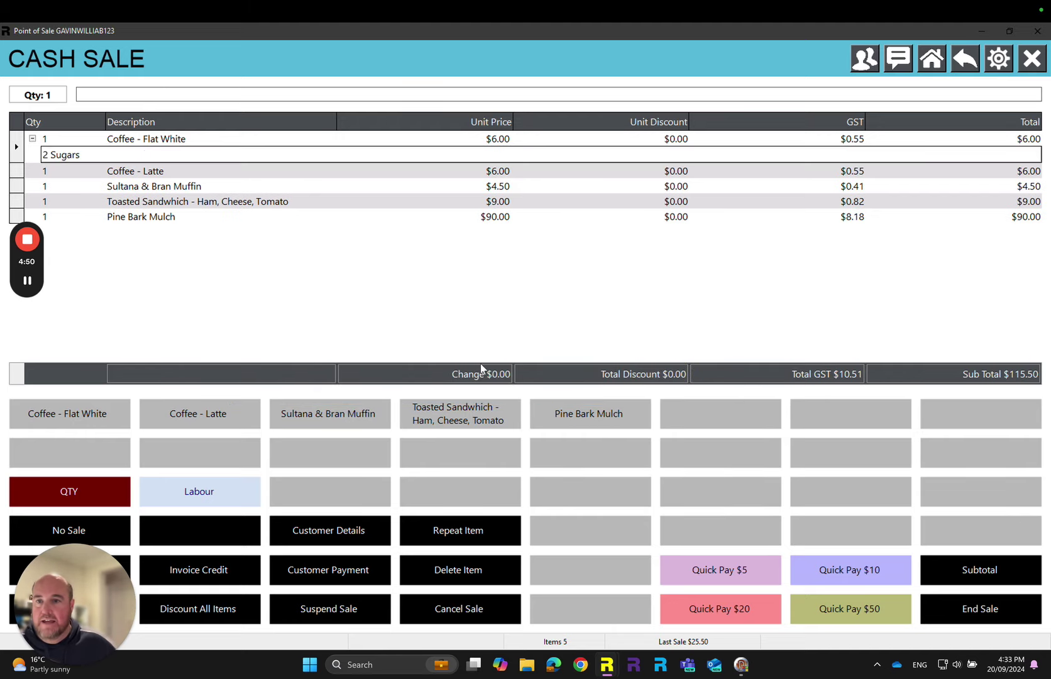
Step: Add the item note "Extea Cheese" to the toasted ham, cheese and tomato sandwich line of the sale
left_click(155, 204)
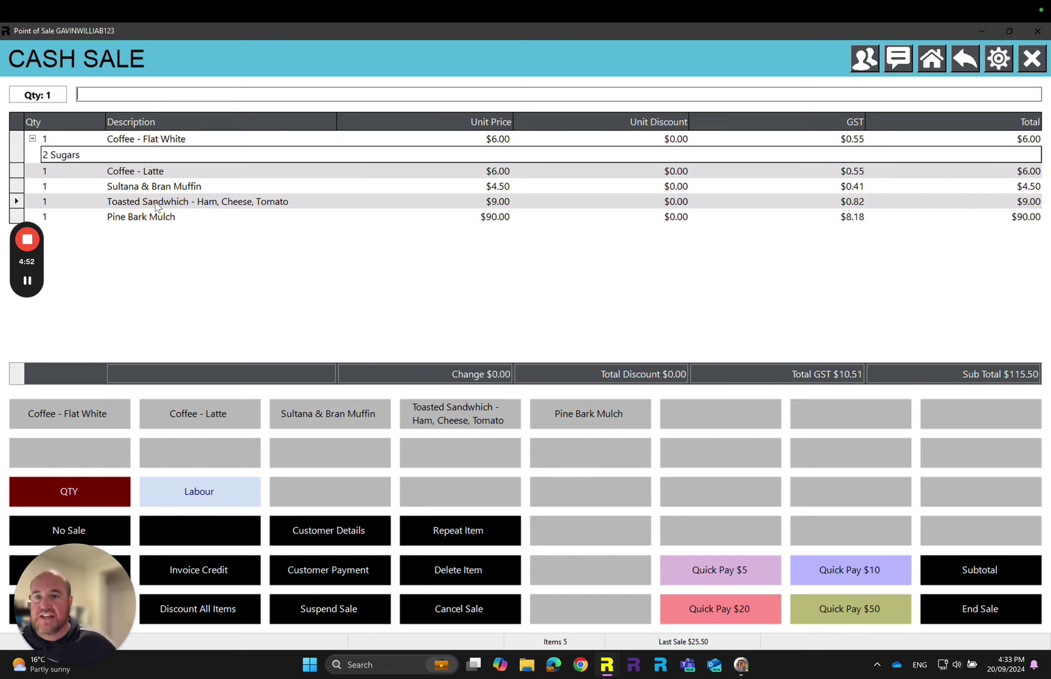
double_click(155, 202)
left_click(273, 376)
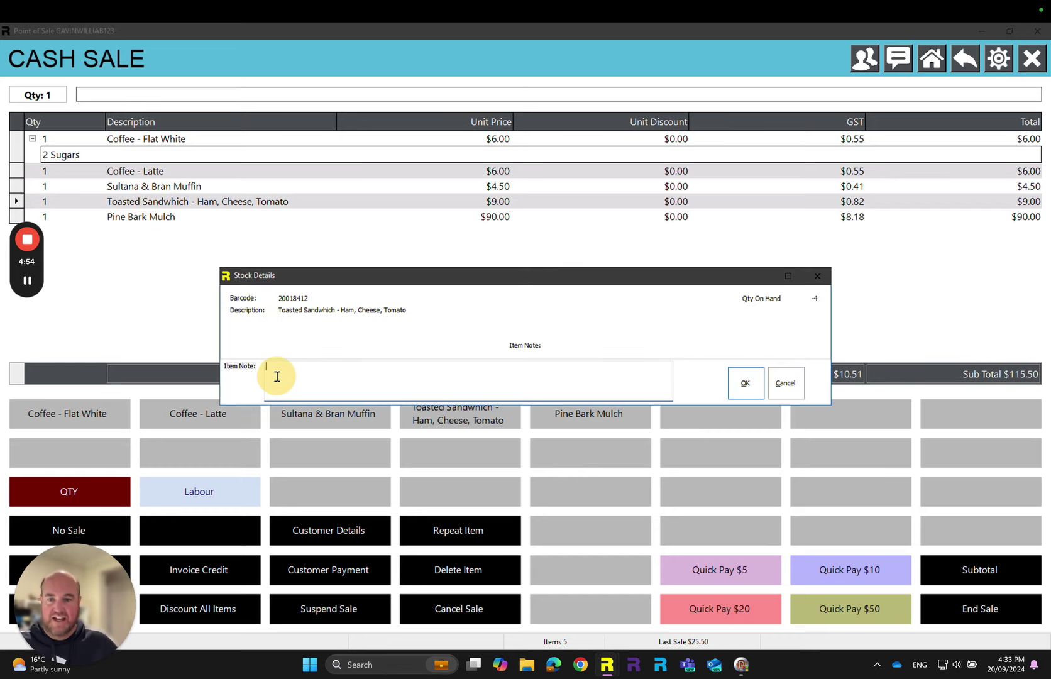
type("Exta Cheese")
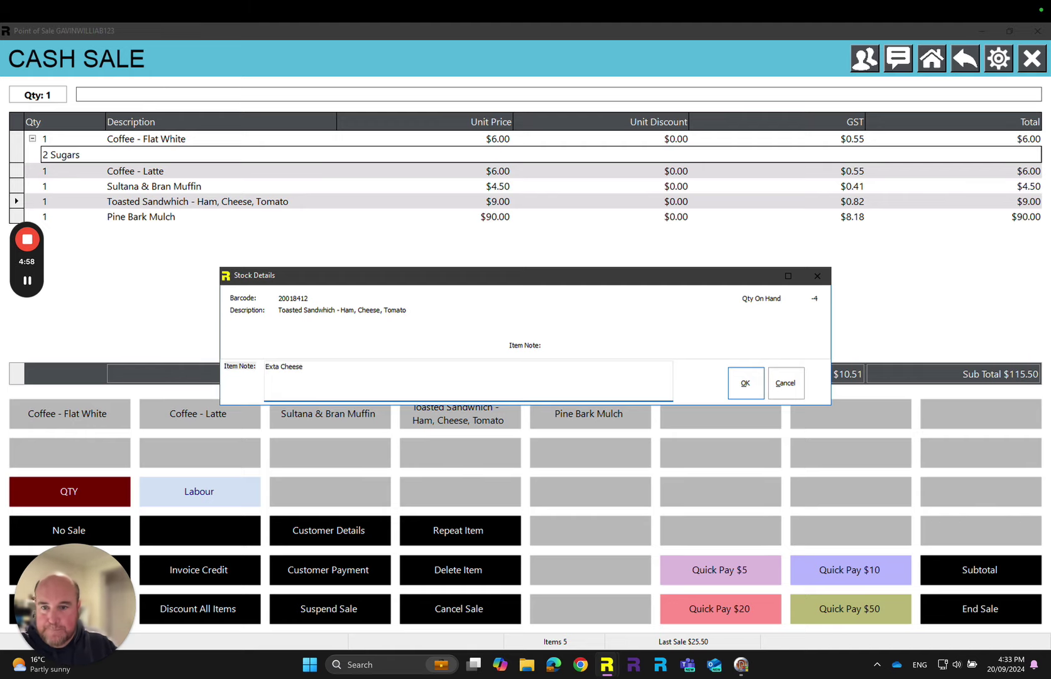
left_click(276, 367)
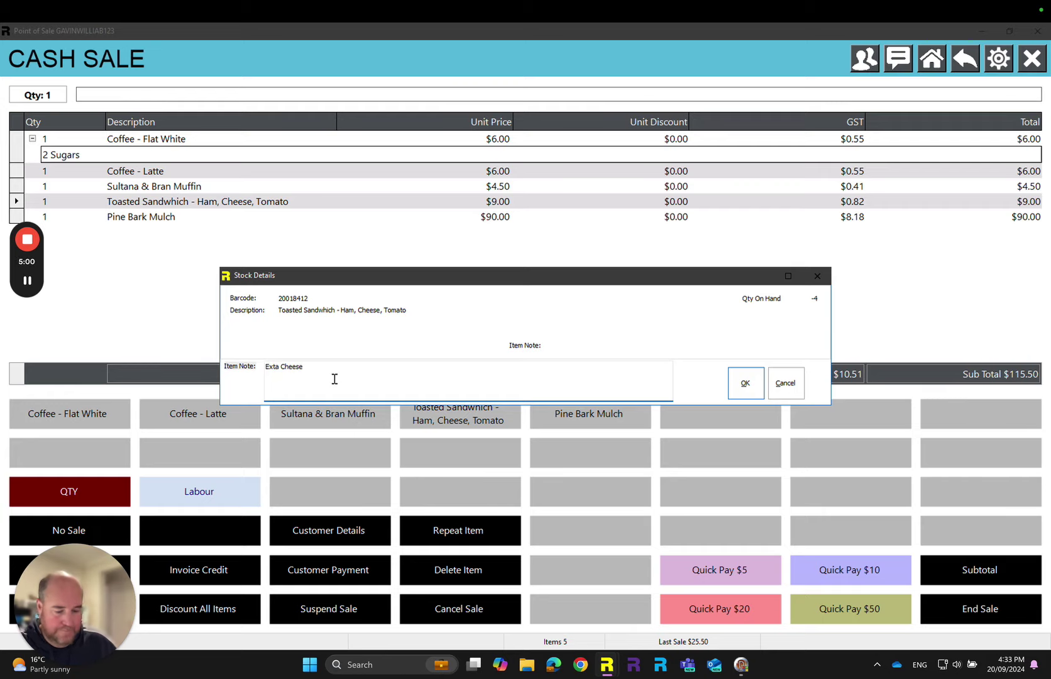
type("r")
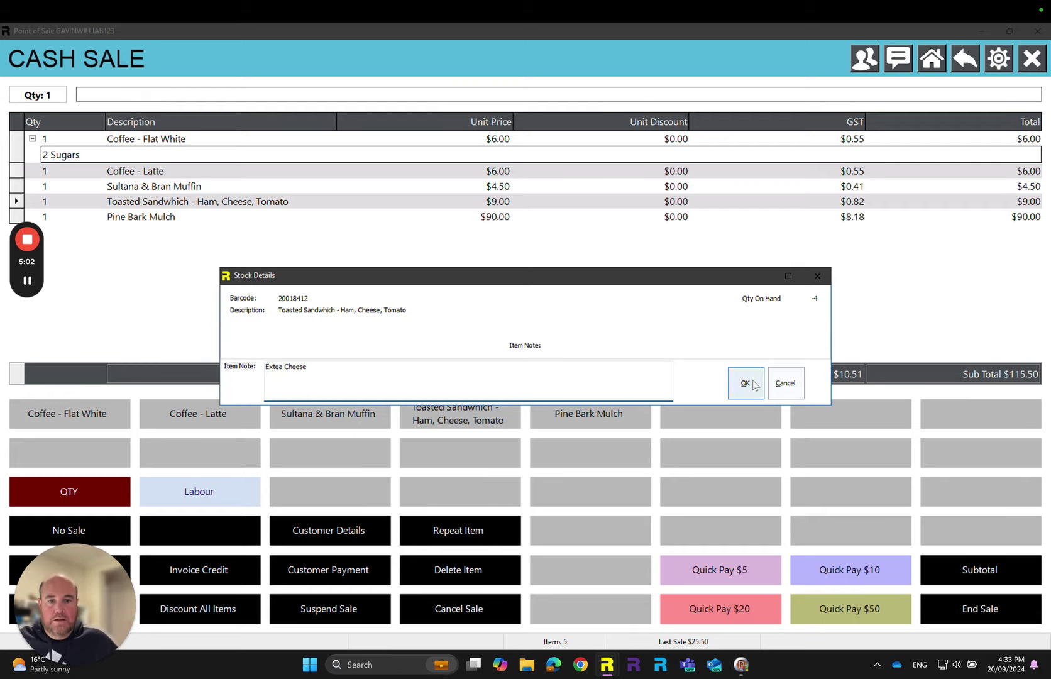
left_click(744, 383)
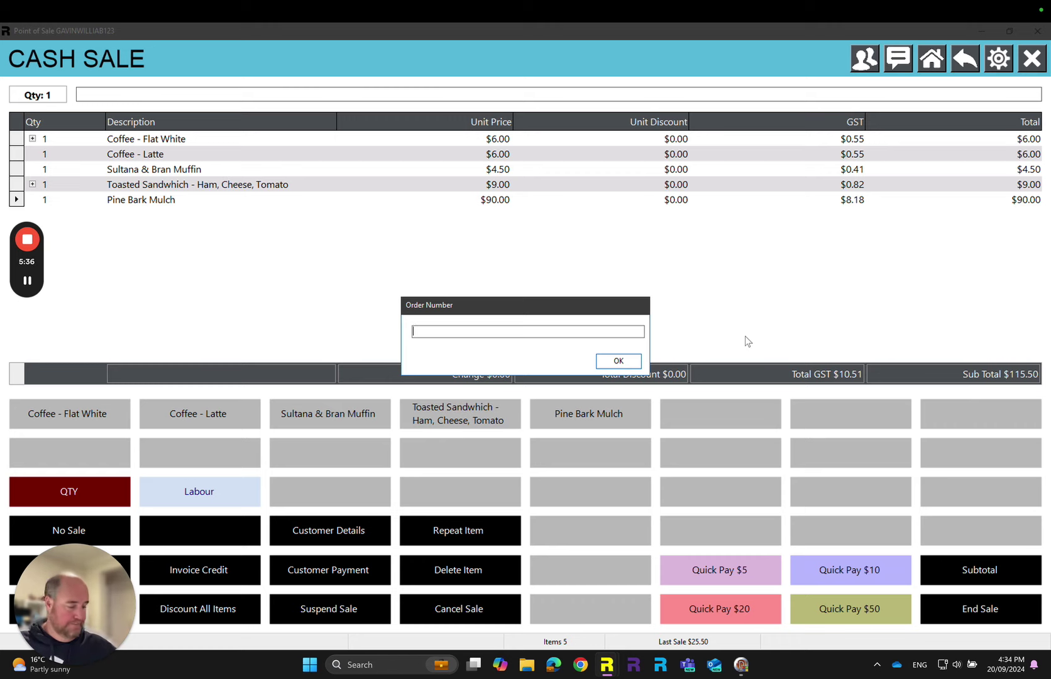
Step: Enter the order number for the sale and accept payment of the full amount in cash
type("137")
key("Return")
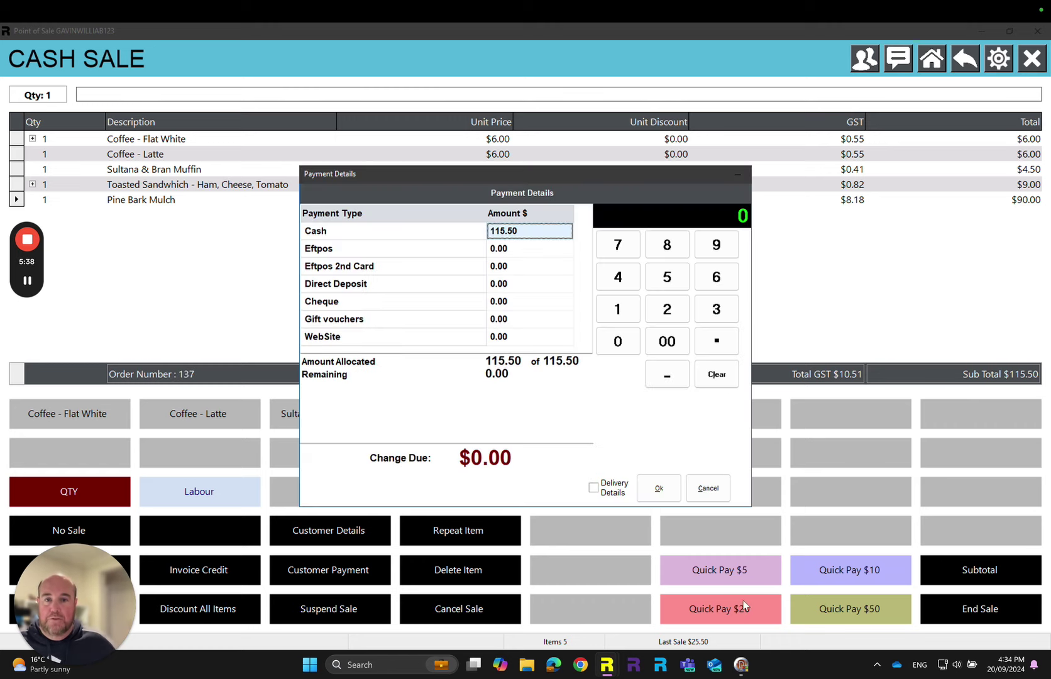
left_click(659, 489)
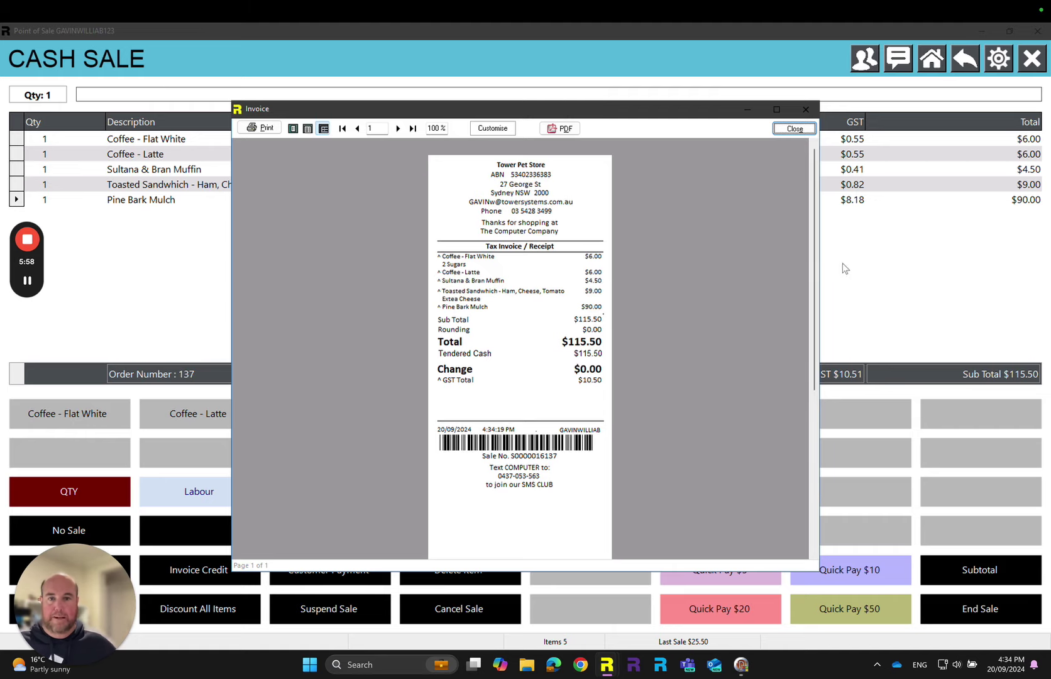
Step: Review the receipt and the Barista, Kitchen and Yard tag docket previews in turn, closing each one, and dismiss the sale summary
left_click(793, 129)
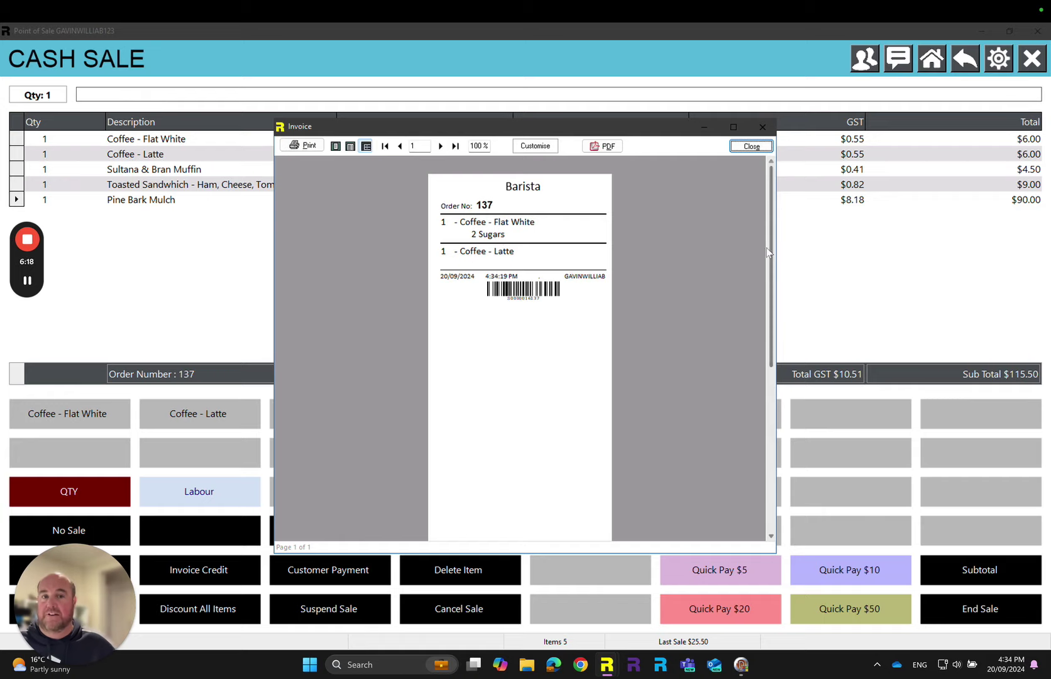
left_click(749, 149)
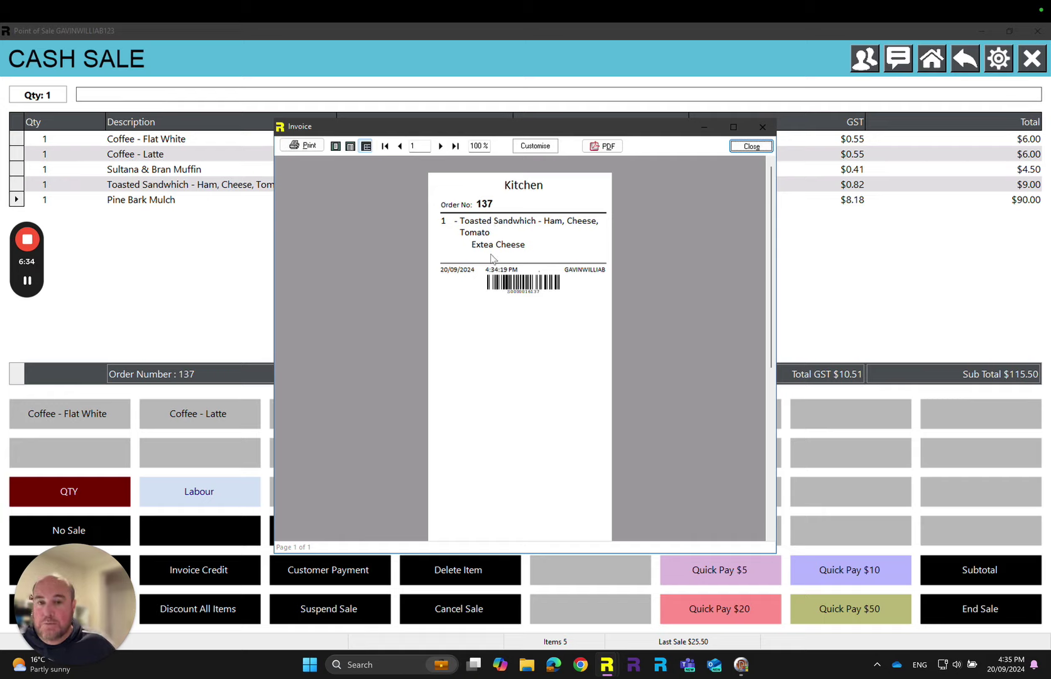
left_click(751, 146)
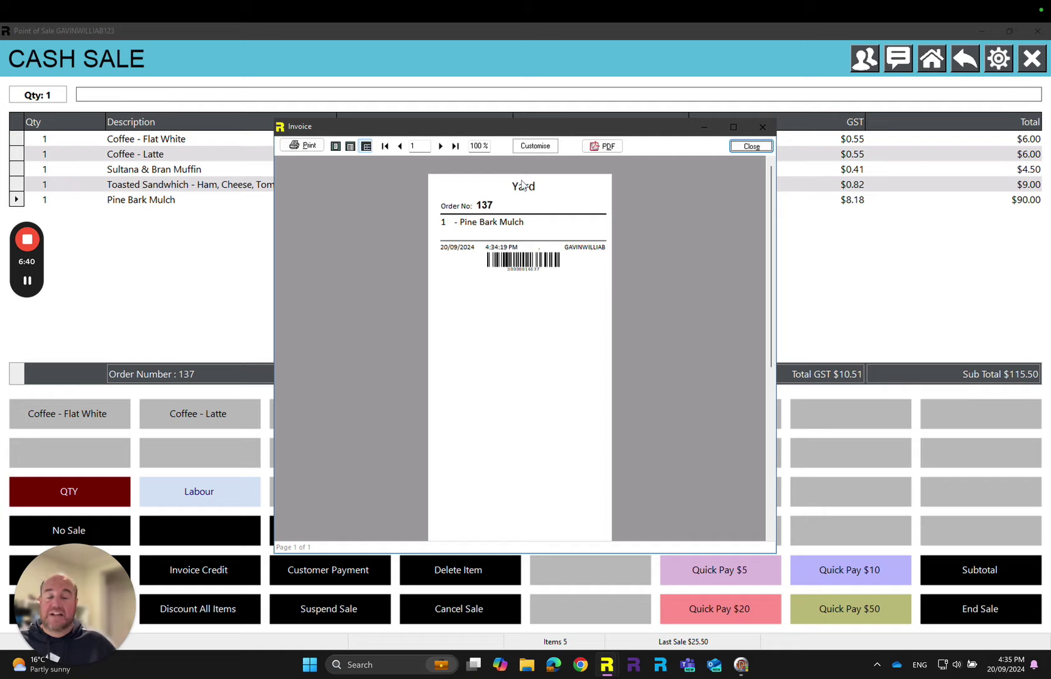
left_click(510, 189)
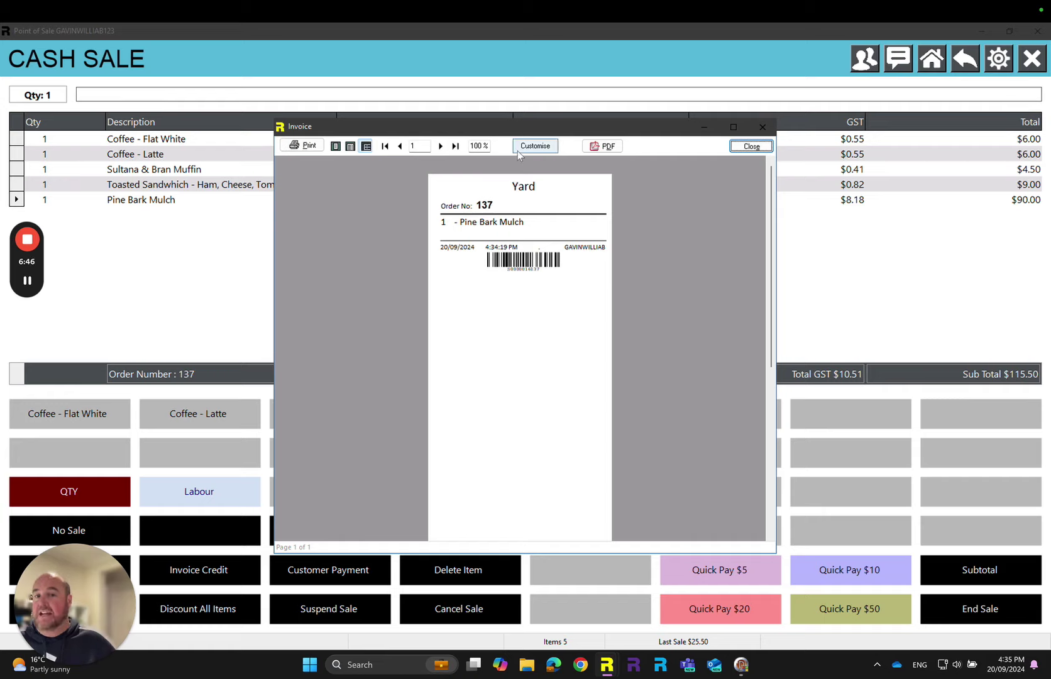
left_click(752, 146)
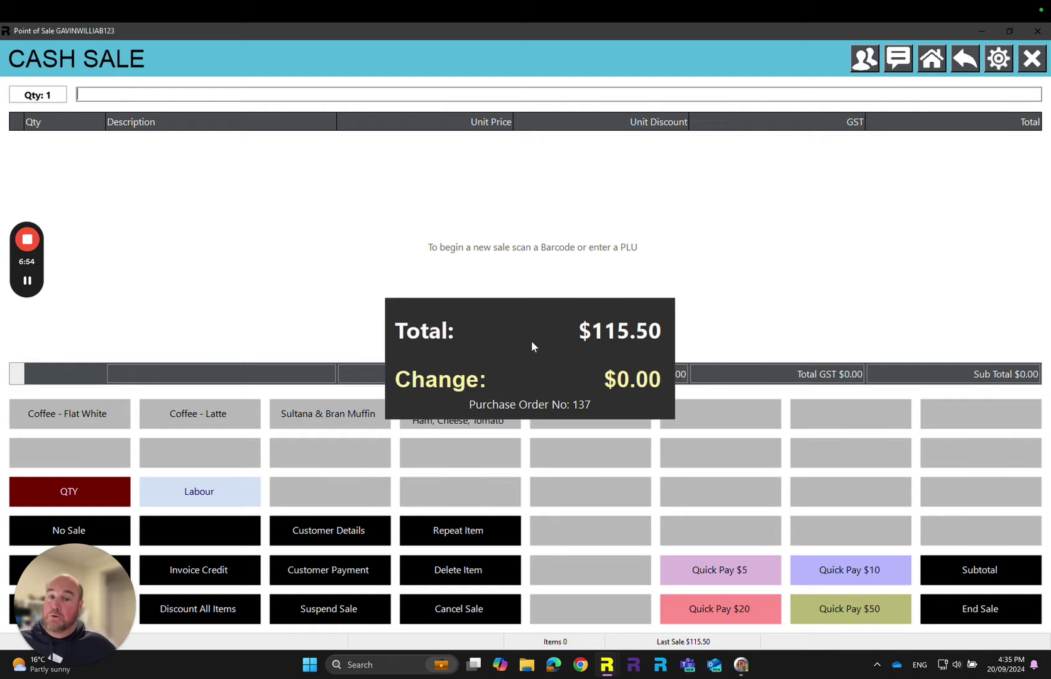
left_click(569, 414)
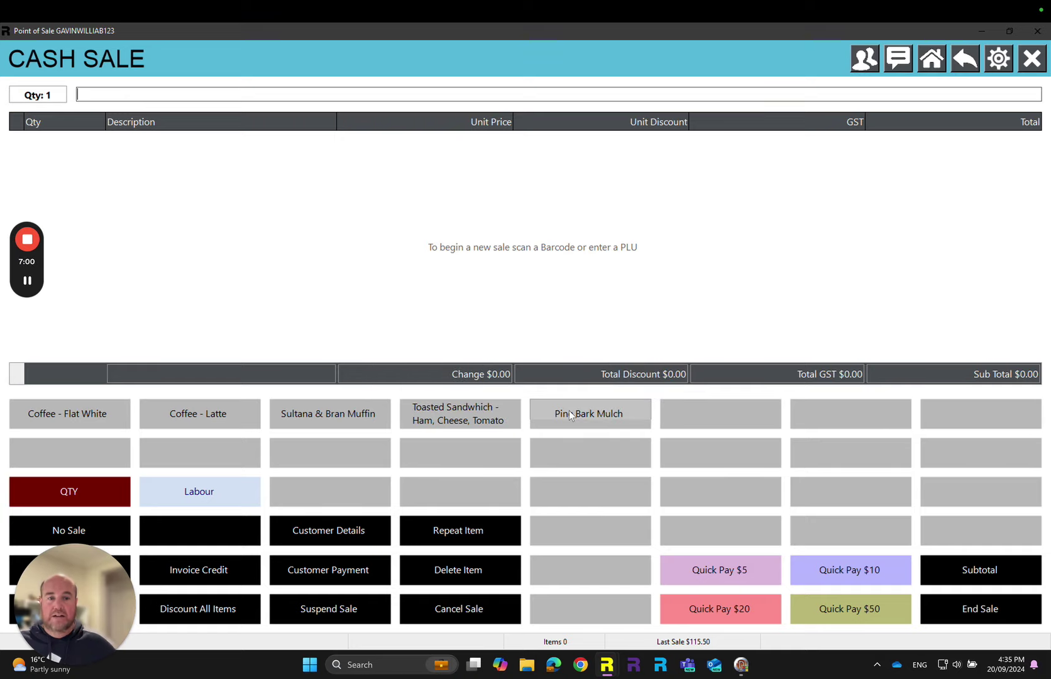